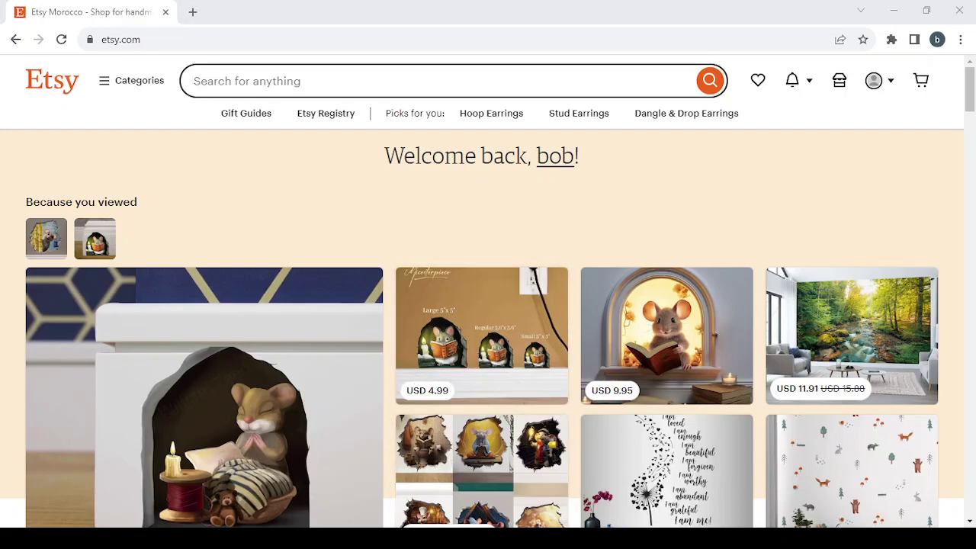
Open the shop setup from the Etsy home page and go back to its Shop preferences stage.
{"action": "left_click", "coordinate": [587, 266]}
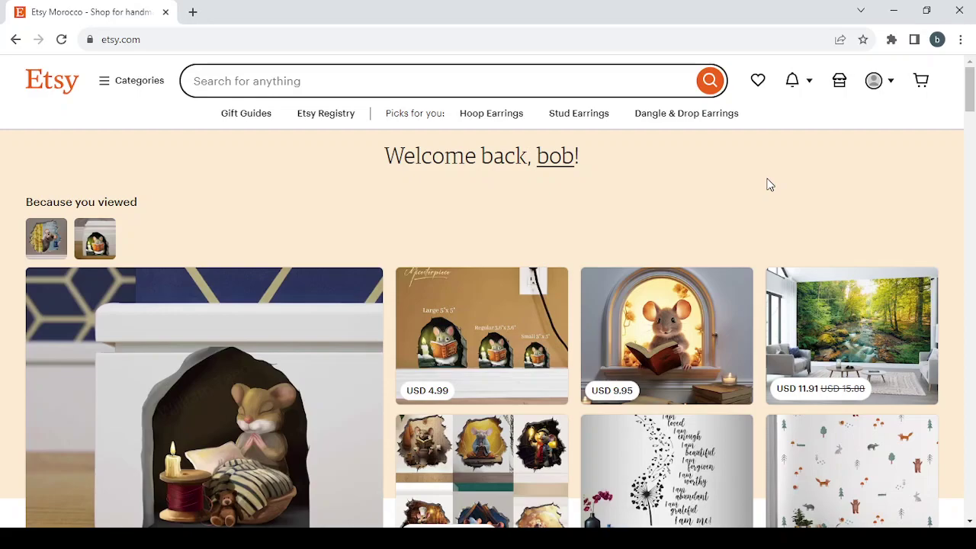
{"action": "left_click", "coordinate": [839, 81]}
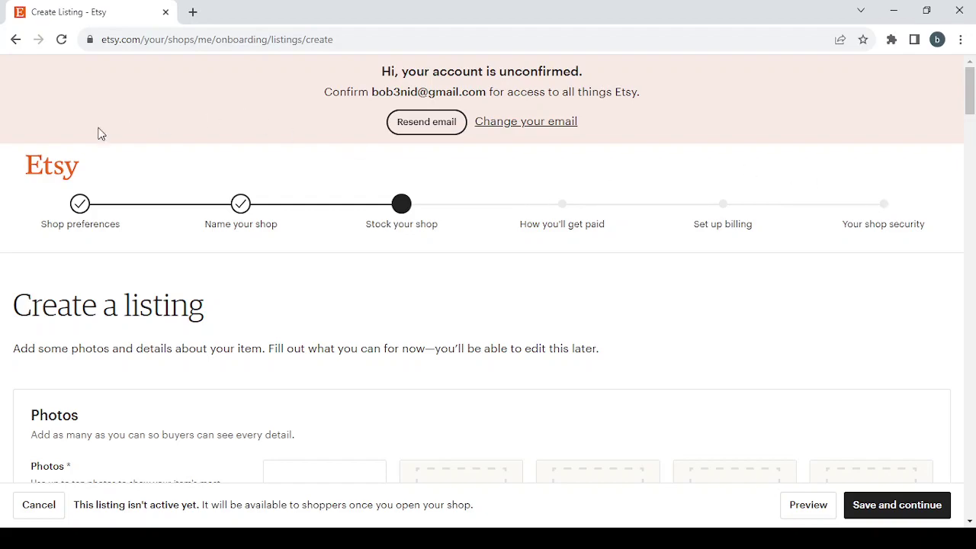
{"action": "left_click", "coordinate": [81, 203]}
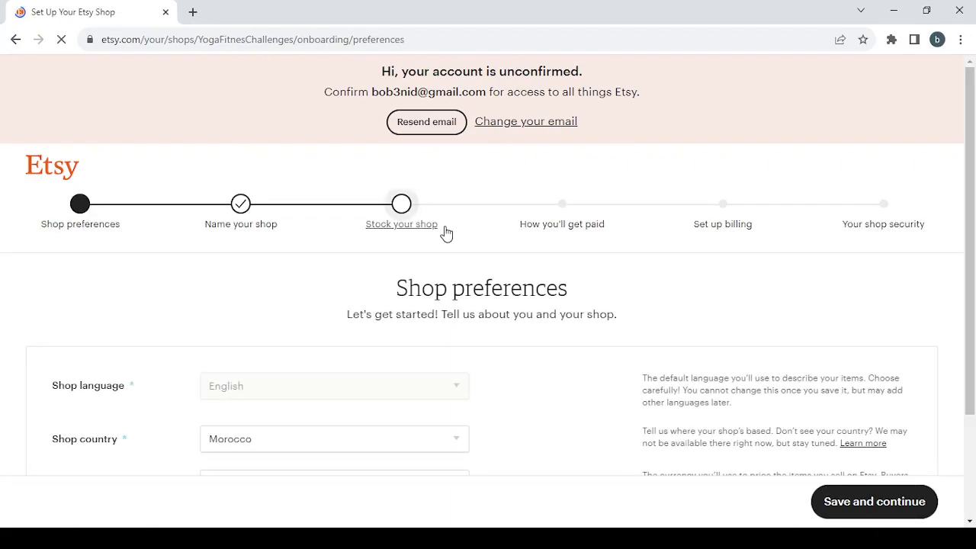
Set the shop currency to United States Dollar and save the shop preferences.
{"action": "scroll", "coordinate": [386, 353], "scroll_direction": "down", "scroll_amount": 2}
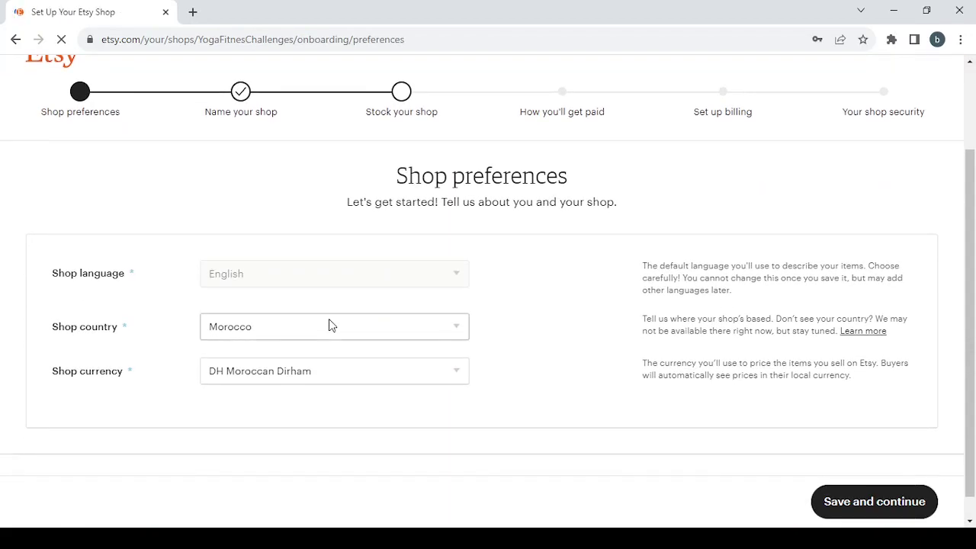
{"action": "left_click", "coordinate": [364, 368]}
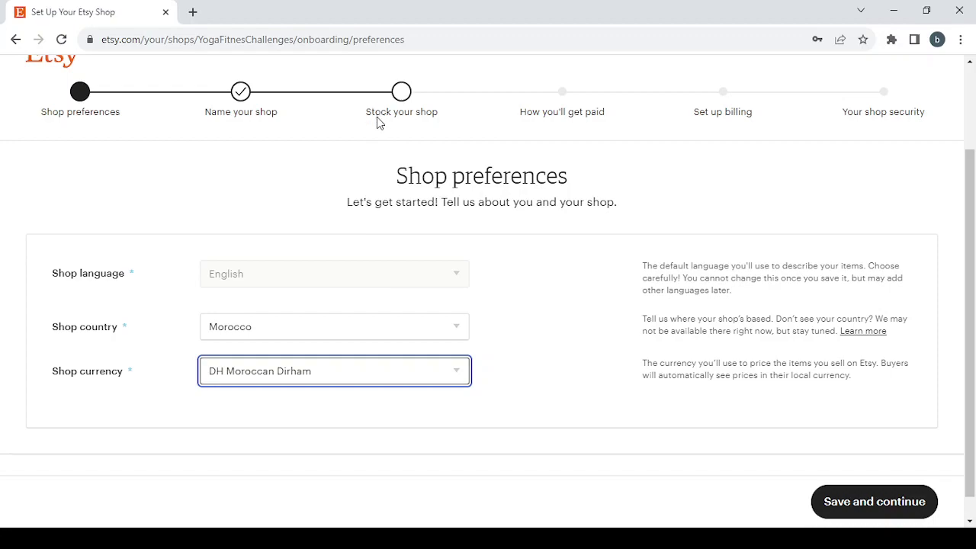
{"action": "key", "text": "u"}
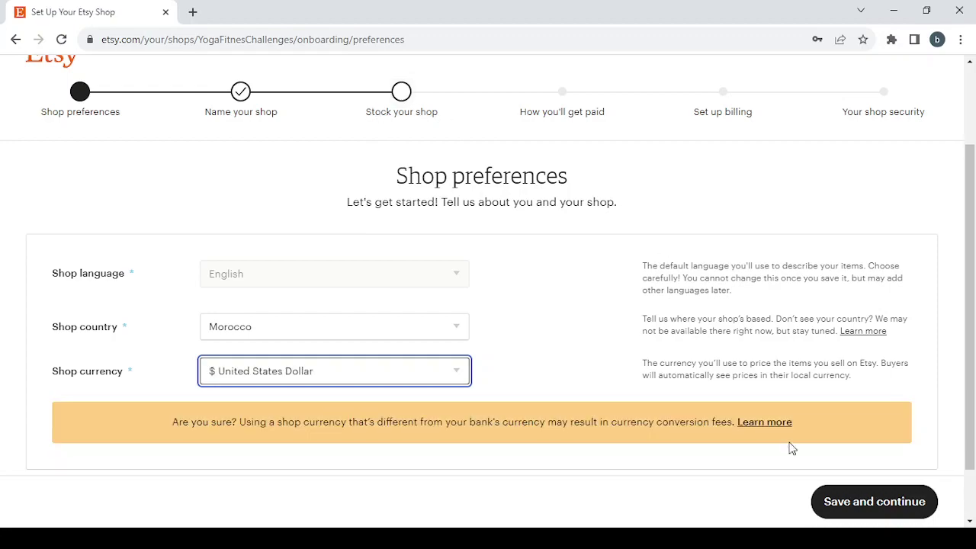
{"action": "left_click", "coordinate": [887, 514]}
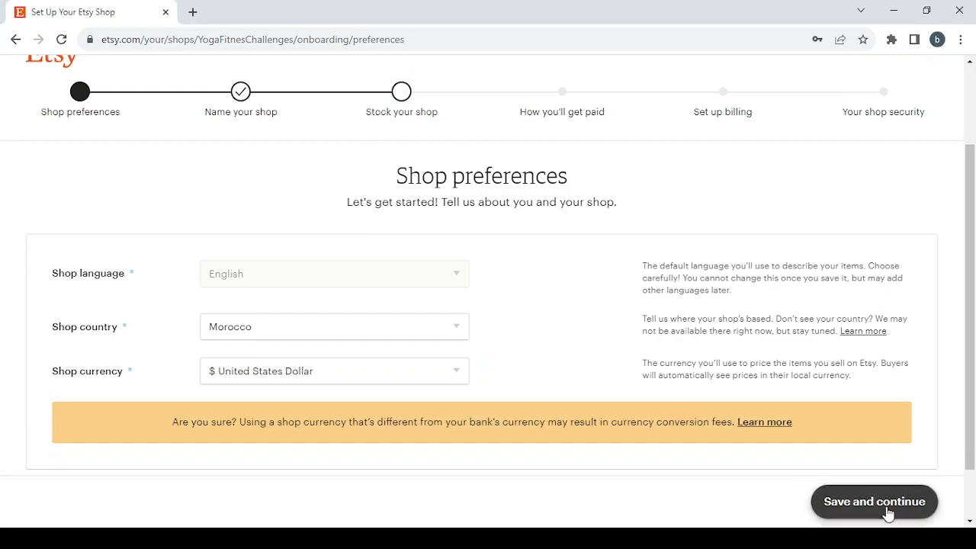
Clear the existing shop name on the Name your shop page.
{"action": "left_click", "coordinate": [308, 315]}
{"action": "left_click", "coordinate": [400, 324]}
{"action": "left_click_drag", "start_coordinate": [399, 324], "coordinate": [183, 325]}
{"action": "key", "text": "BackSpace"}
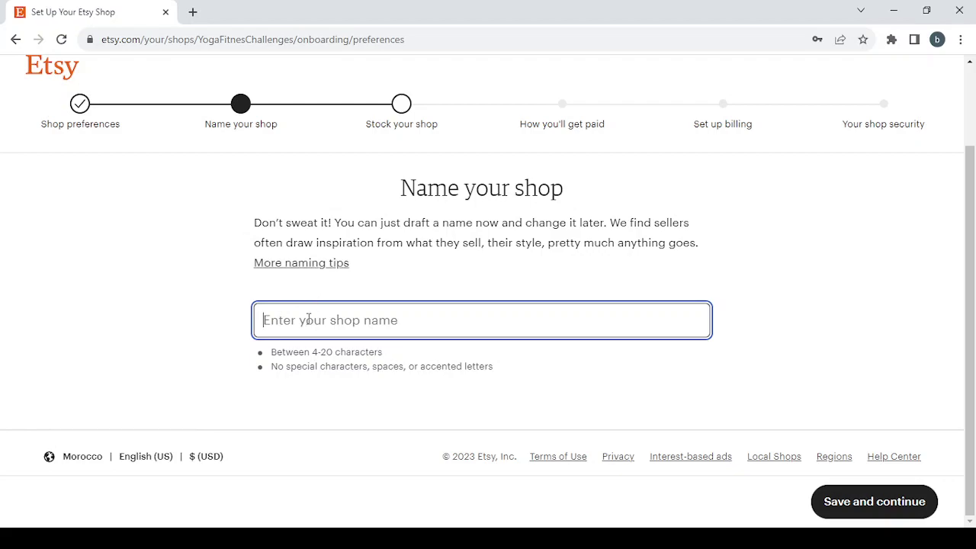
{"action": "type", "text": "15-Online Yoga and Fitness Challenges"}
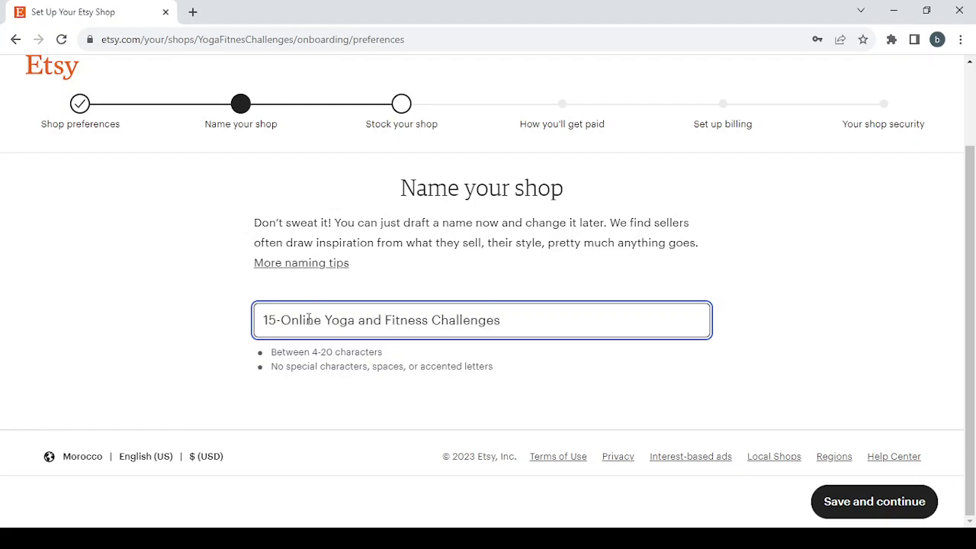
{"action": "left_click_drag", "start_coordinate": [515, 321], "coordinate": [113, 333]}
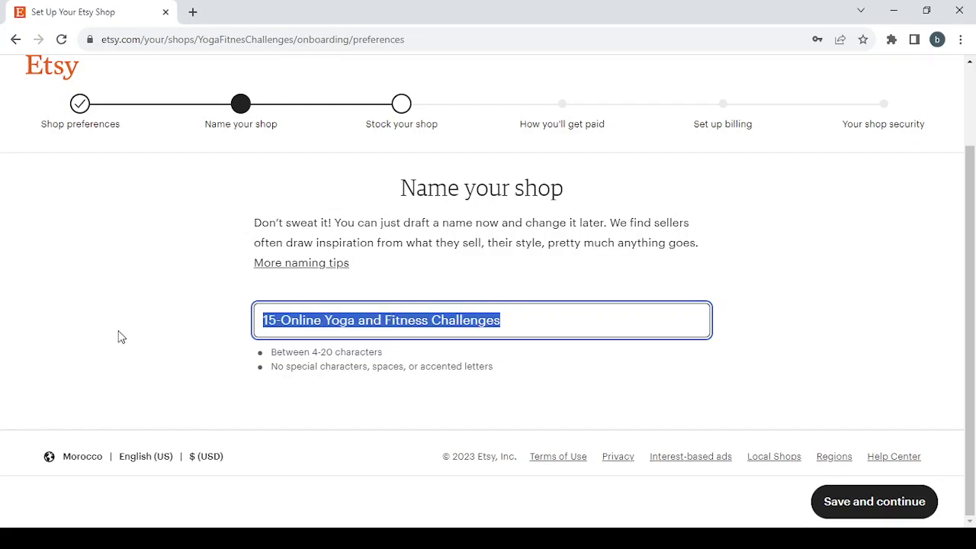
{"action": "key", "text": "BackSpace"}
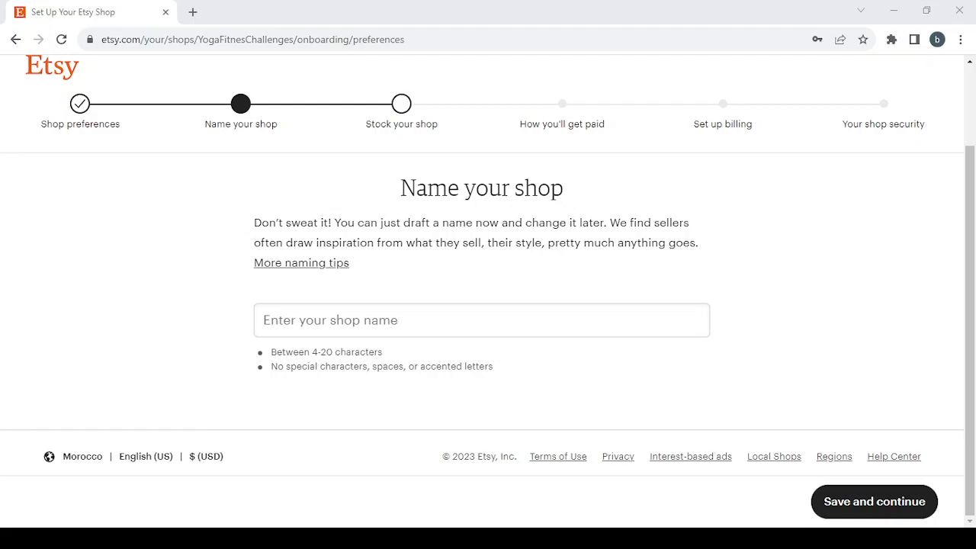
Enter "Digital Photography Presets" as the shop name and remove its spaces so it reads DigitalPhotographyPresets.
{"action": "key", "text": "alt+Tab"}
{"action": "type", "text": "Digital Photography Presets"}
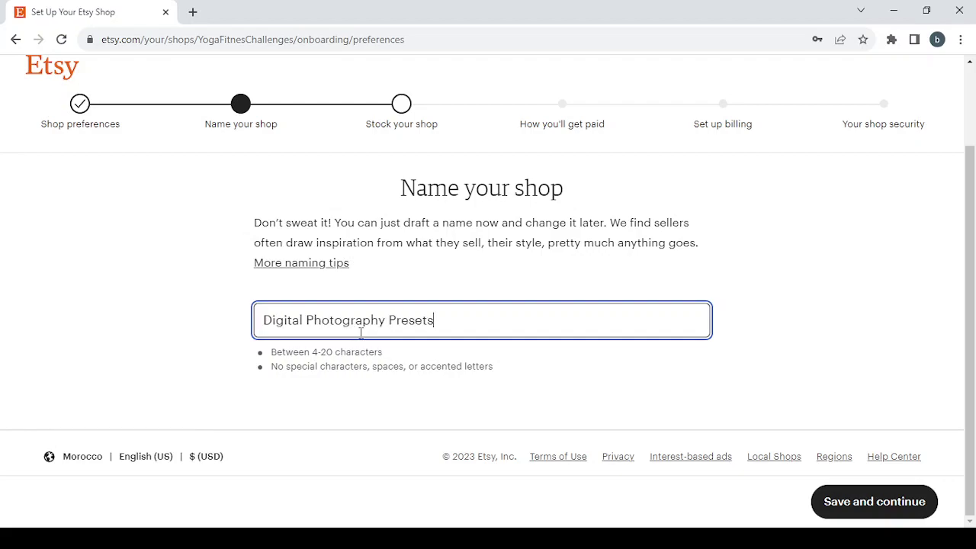
{"action": "left_click", "coordinate": [310, 318]}
{"action": "key", "text": "BackSpace"}
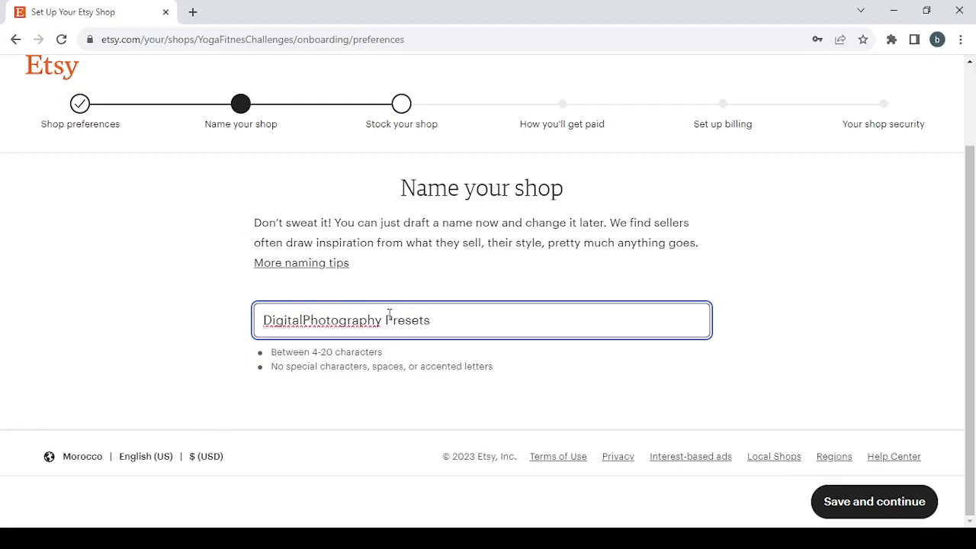
{"action": "left_click", "coordinate": [389, 315]}
{"action": "key", "text": "BackSpace"}
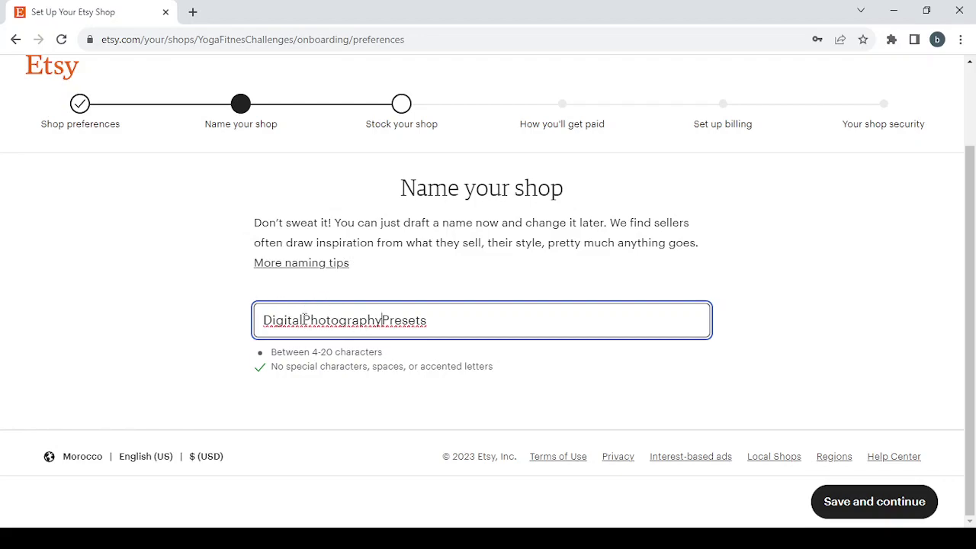
Remove "Digital" from the shop name, append 1 to make it PhotographyPresets1, and save it.
{"action": "left_click_drag", "start_coordinate": [305, 319], "coordinate": [142, 342]}
{"action": "key", "text": "BackSpace"}
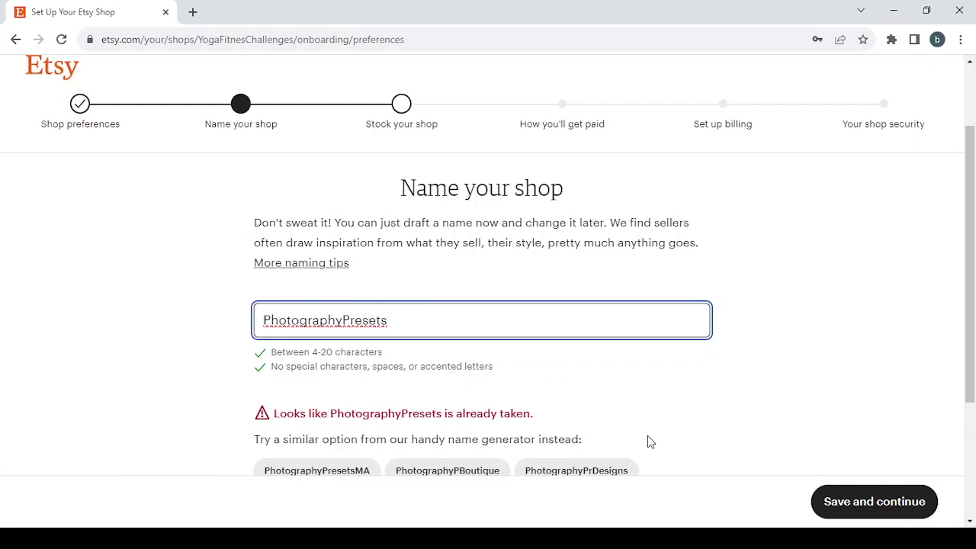
{"action": "scroll", "coordinate": [648, 436], "scroll_direction": "down", "scroll_amount": 2}
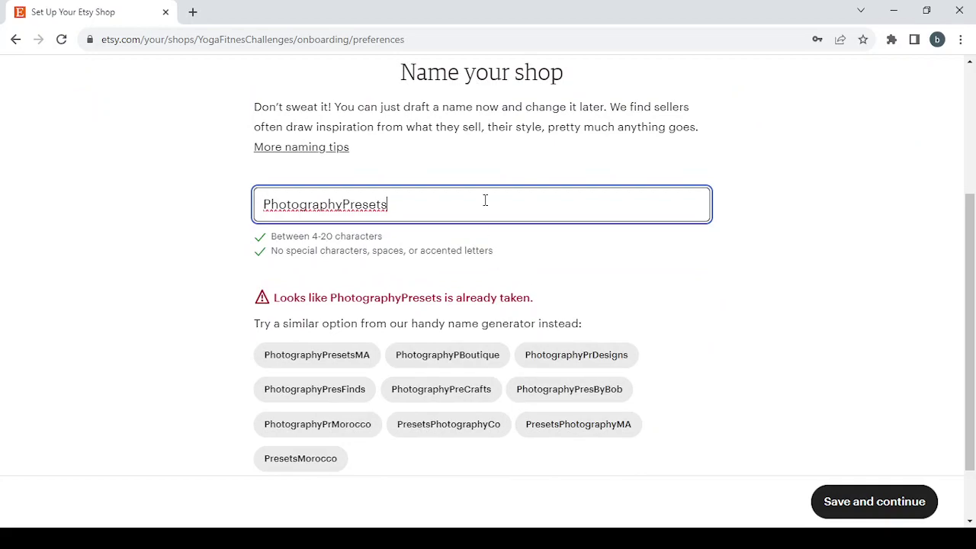
{"action": "type", "text": "1"}
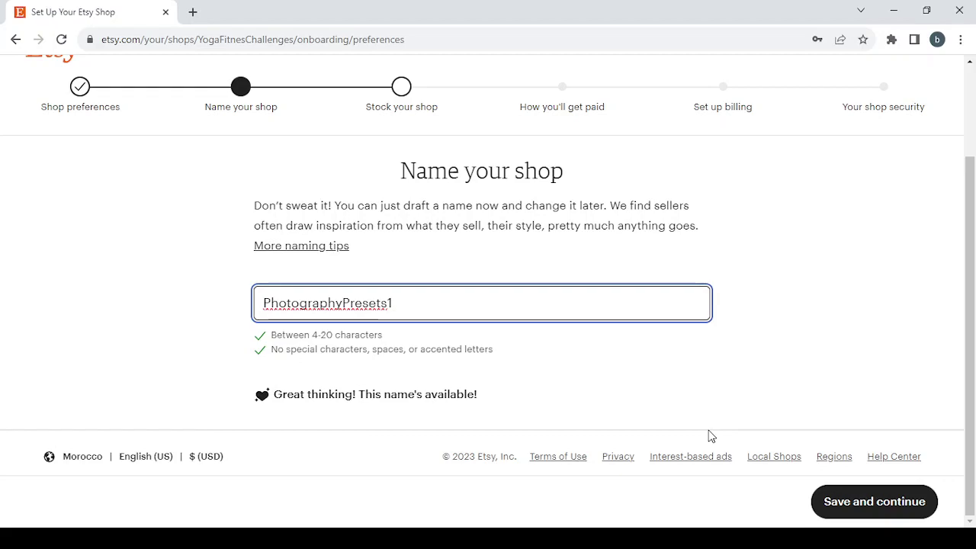
{"action": "left_click", "coordinate": [877, 508]}
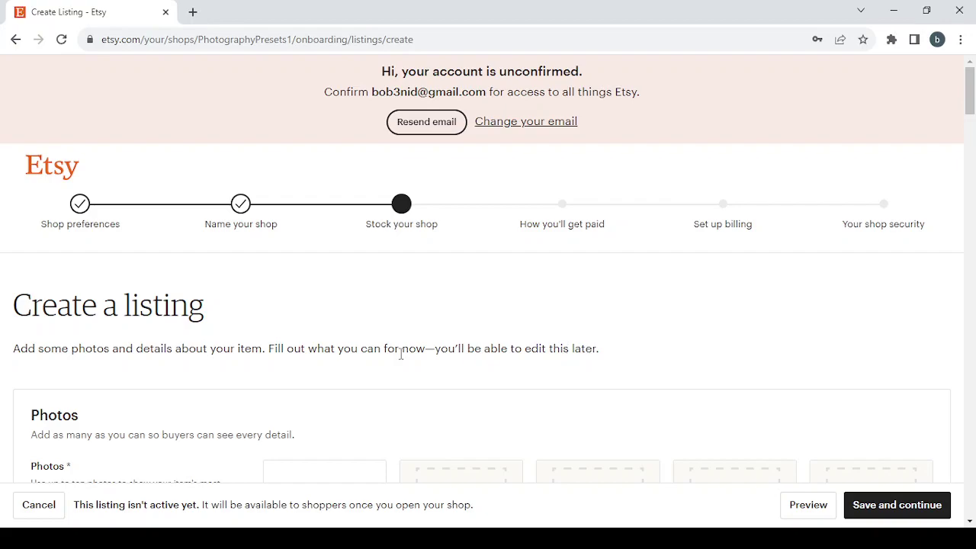
Try to save the new listing with its required fields still empty.
{"action": "scroll", "coordinate": [400, 353], "scroll_direction": "down", "scroll_amount": 3}
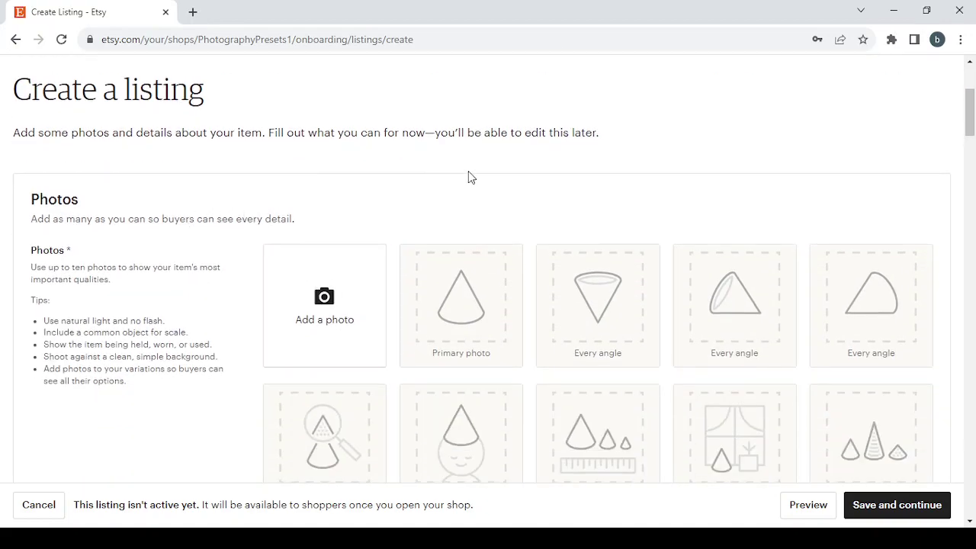
{"action": "scroll", "coordinate": [468, 177], "scroll_direction": "up", "scroll_amount": 3}
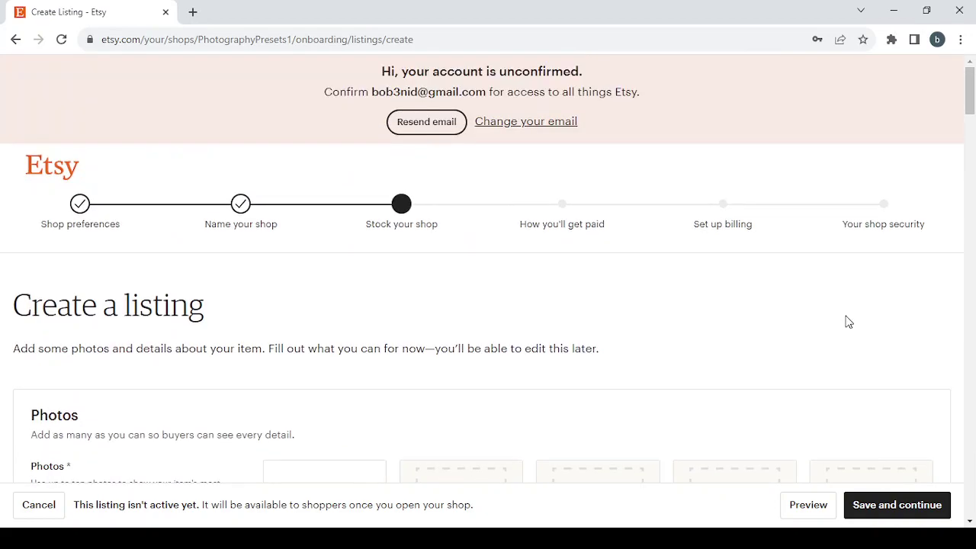
{"action": "left_click", "coordinate": [906, 510]}
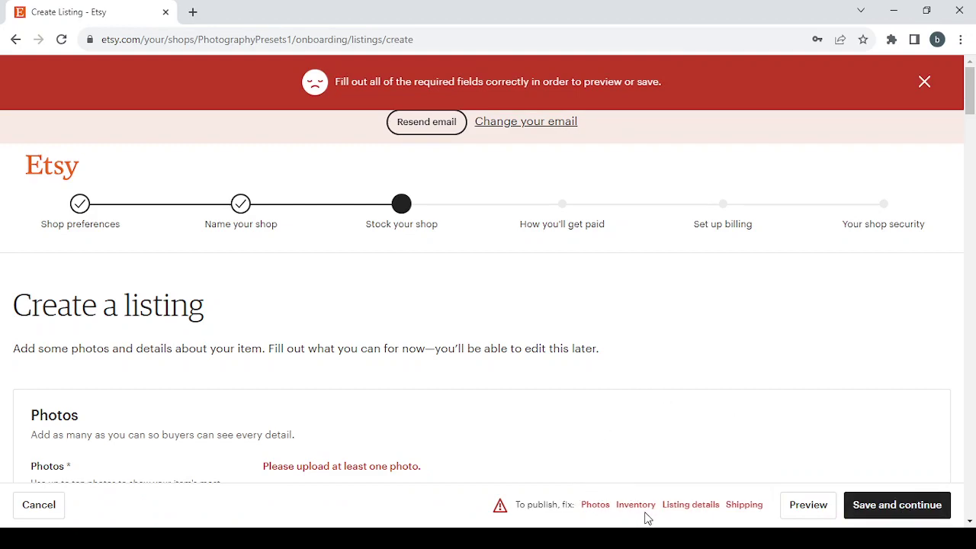
Review the required fields flagged in the listing's Shipping, Listing details, Inventory and Photos sections.
{"action": "left_click", "coordinate": [744, 506]}
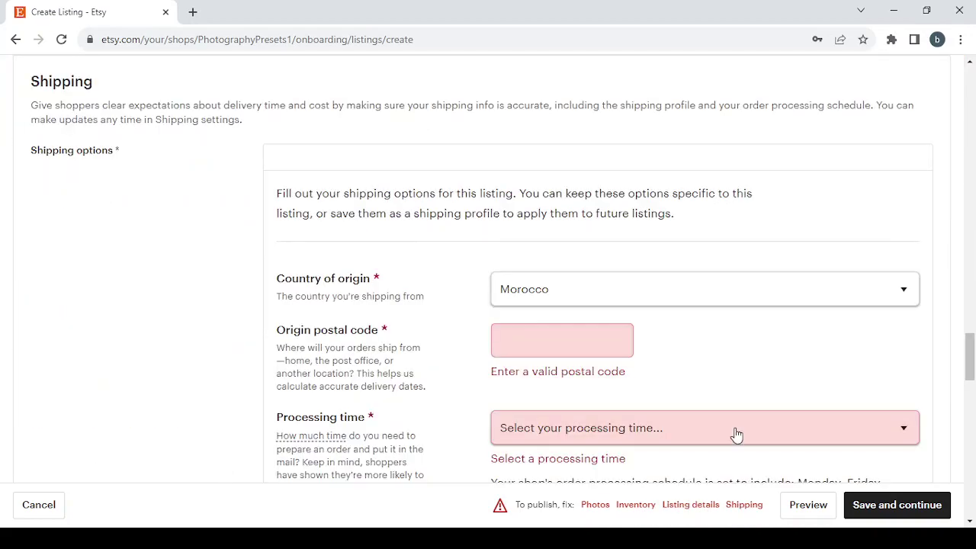
{"action": "scroll", "coordinate": [734, 434], "scroll_direction": "down", "scroll_amount": 3}
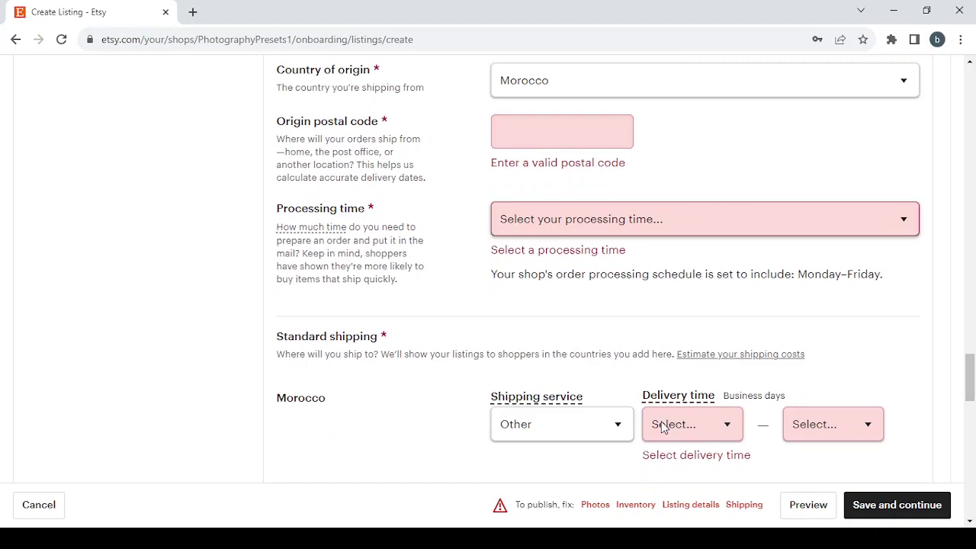
{"action": "scroll", "coordinate": [676, 327], "scroll_direction": "down", "scroll_amount": 2}
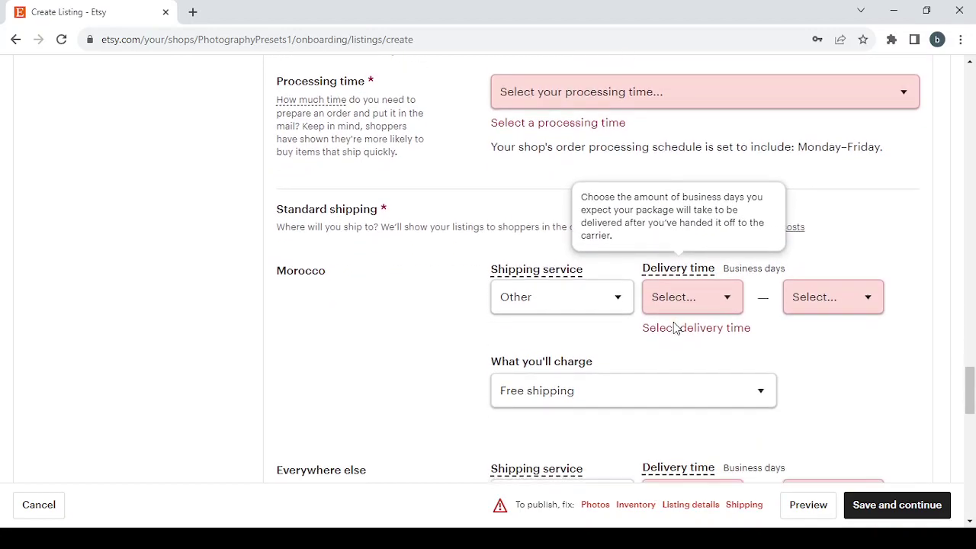
{"action": "left_click", "coordinate": [705, 507]}
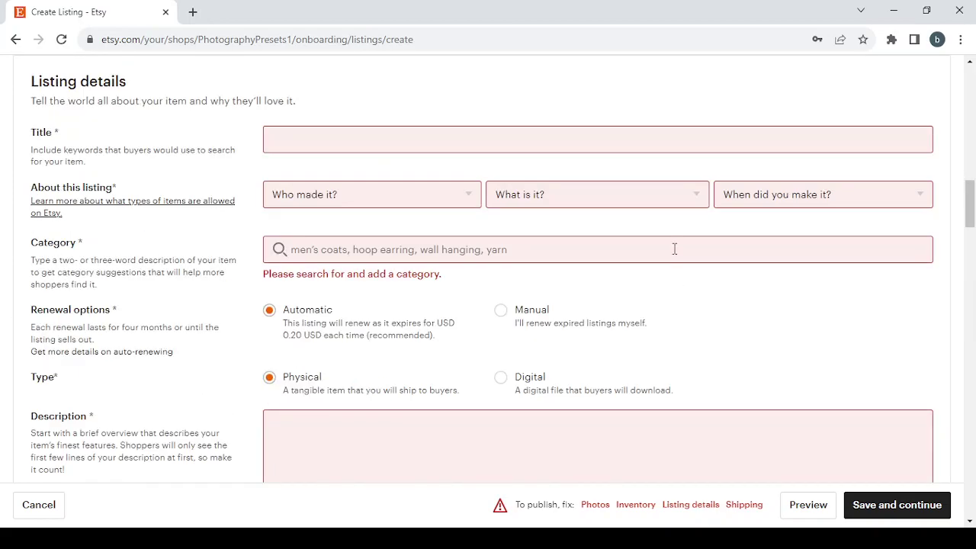
{"action": "scroll", "coordinate": [674, 251], "scroll_direction": "down", "scroll_amount": 4}
{"action": "scroll", "coordinate": [673, 253], "scroll_direction": "up", "scroll_amount": 3}
{"action": "scroll", "coordinate": [673, 255], "scroll_direction": "down", "scroll_amount": 5}
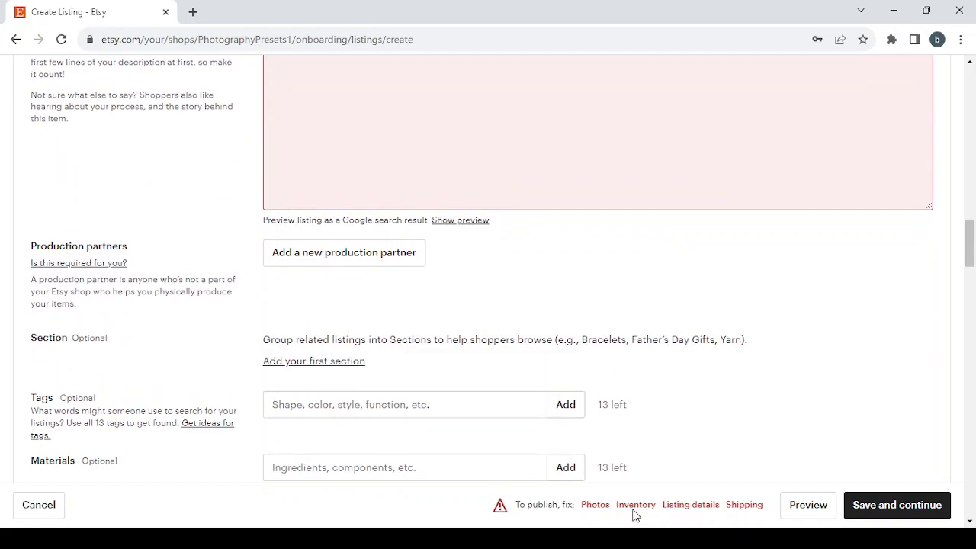
{"action": "left_click", "coordinate": [632, 507]}
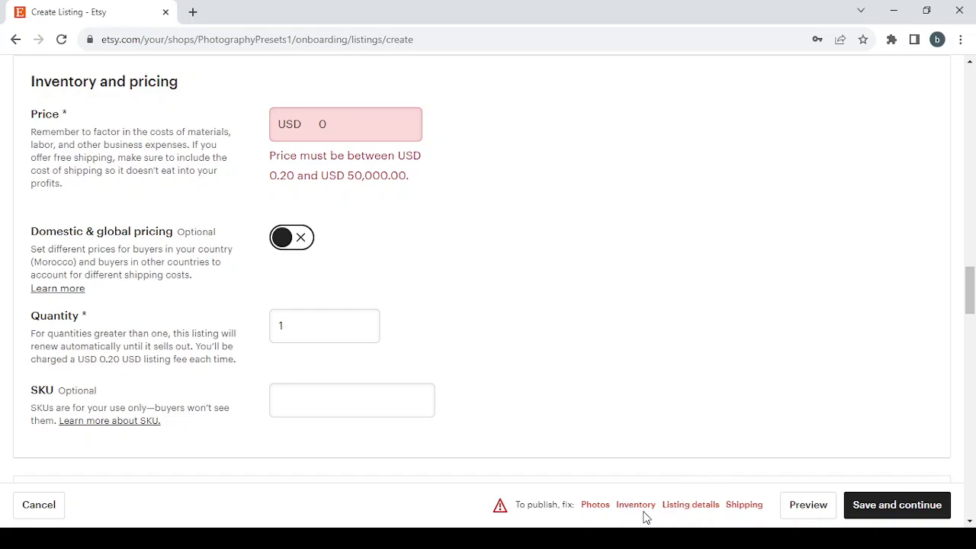
{"action": "left_click", "coordinate": [591, 510]}
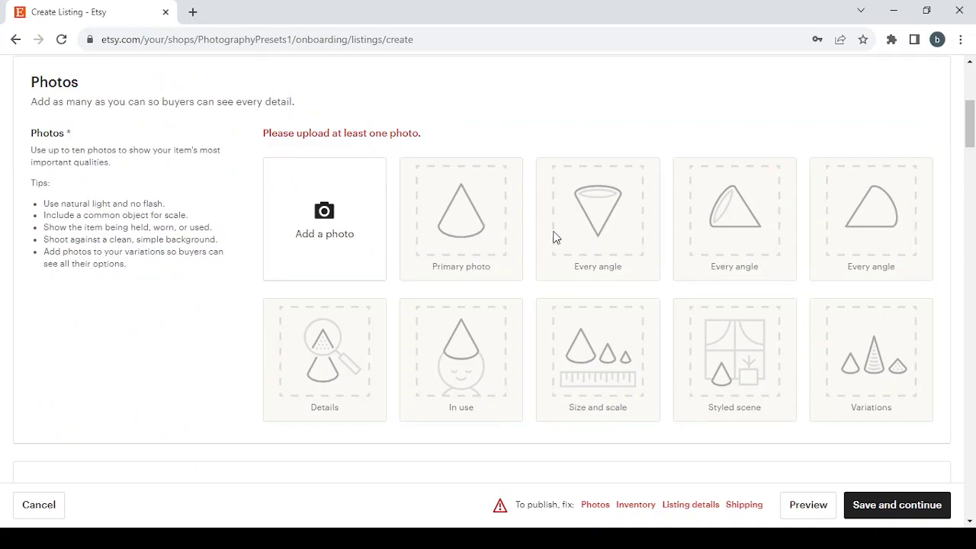
{"action": "scroll", "coordinate": [554, 237], "scroll_direction": "up", "scroll_amount": 5}
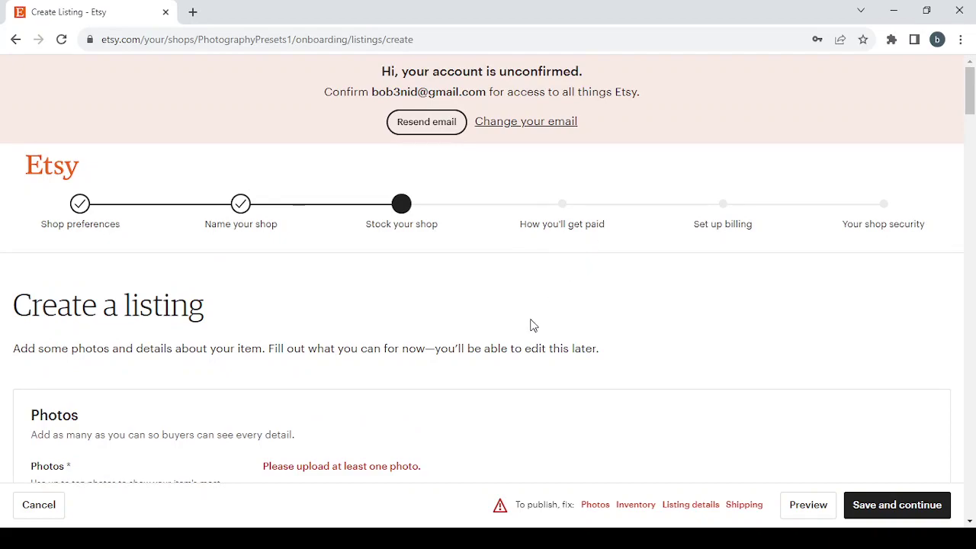
Examine the listing form's Photos and Video sections, including their upload slots and tips.
{"action": "left_click", "coordinate": [597, 506]}
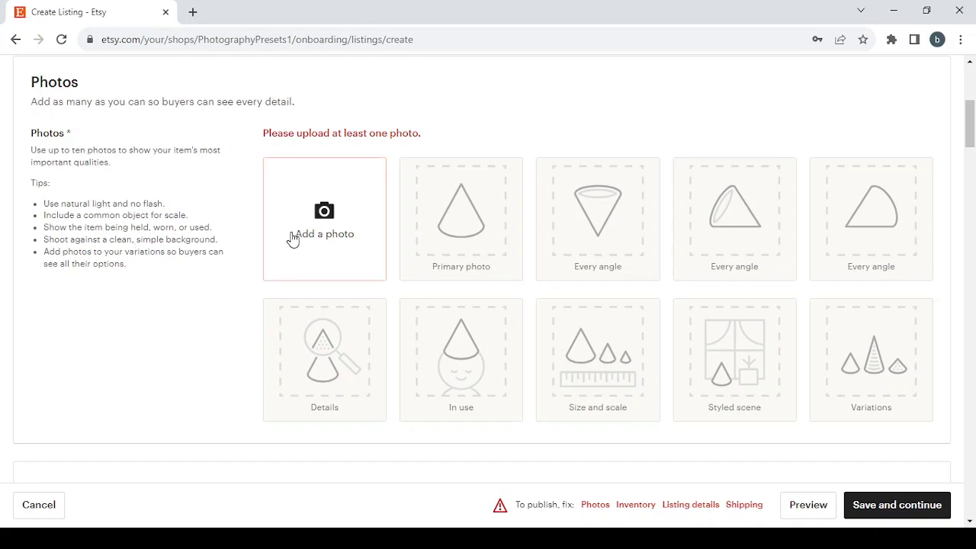
{"action": "scroll", "coordinate": [292, 238], "scroll_direction": "down", "scroll_amount": 3}
{"action": "scroll", "coordinate": [292, 238], "scroll_direction": "down", "scroll_amount": 2}
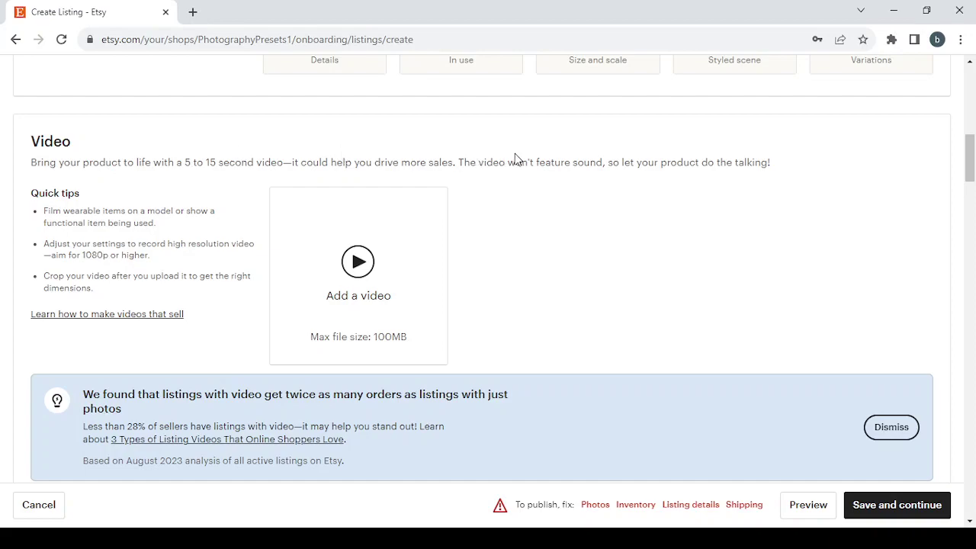
{"action": "scroll", "coordinate": [515, 159], "scroll_direction": "up", "scroll_amount": 5}
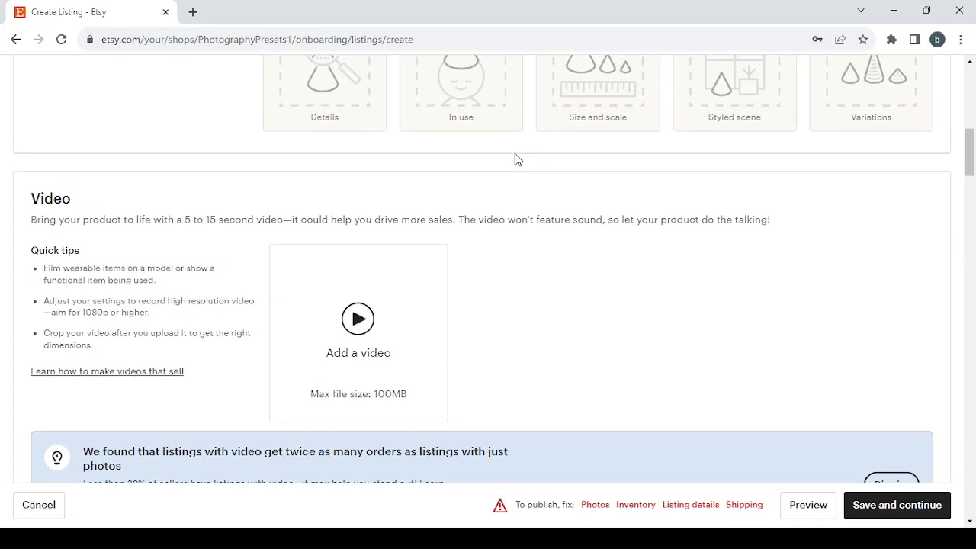
{"action": "scroll", "coordinate": [515, 159], "scroll_direction": "down", "scroll_amount": 5}
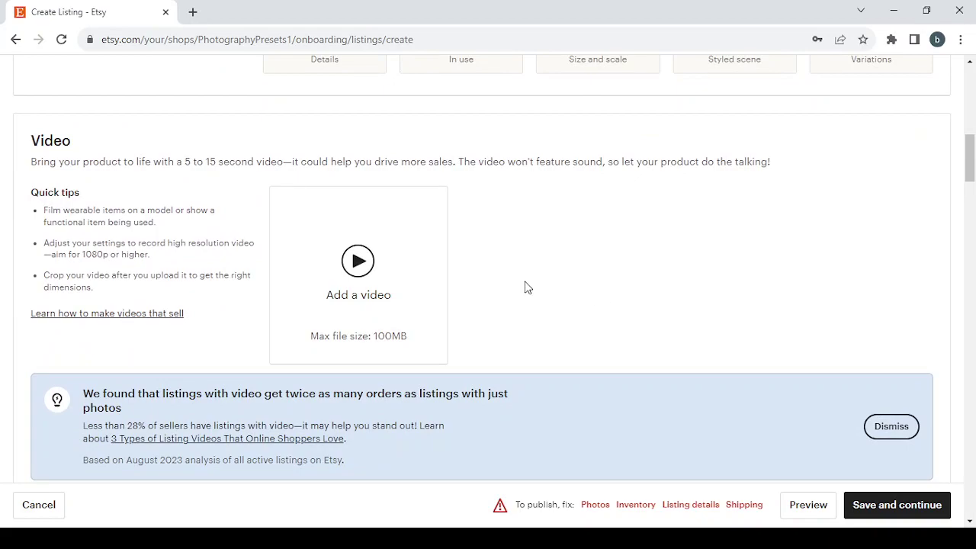
{"action": "scroll", "coordinate": [525, 287], "scroll_direction": "up", "scroll_amount": 10}
{"action": "scroll", "coordinate": [525, 288], "scroll_direction": "down", "scroll_amount": 5}
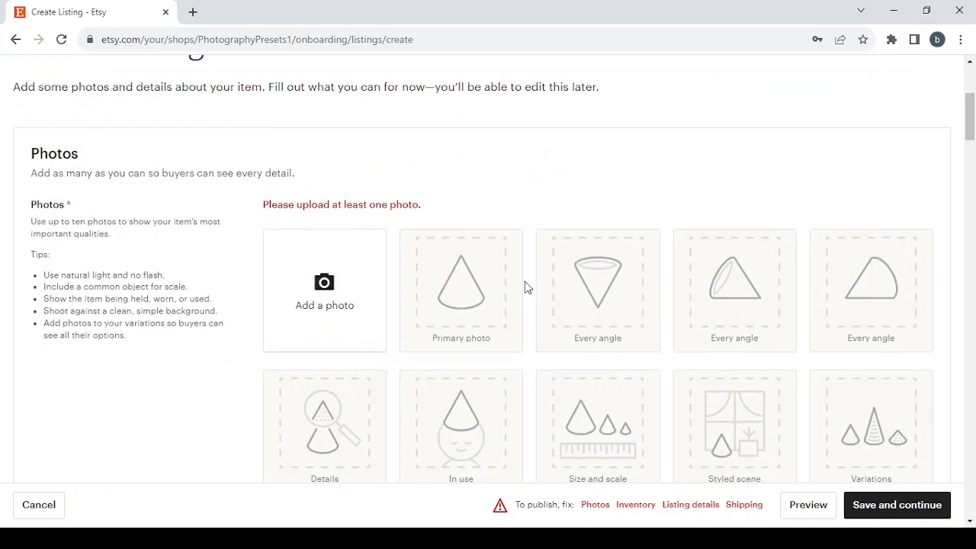
{"action": "scroll", "coordinate": [525, 288], "scroll_direction": "down", "scroll_amount": 4}
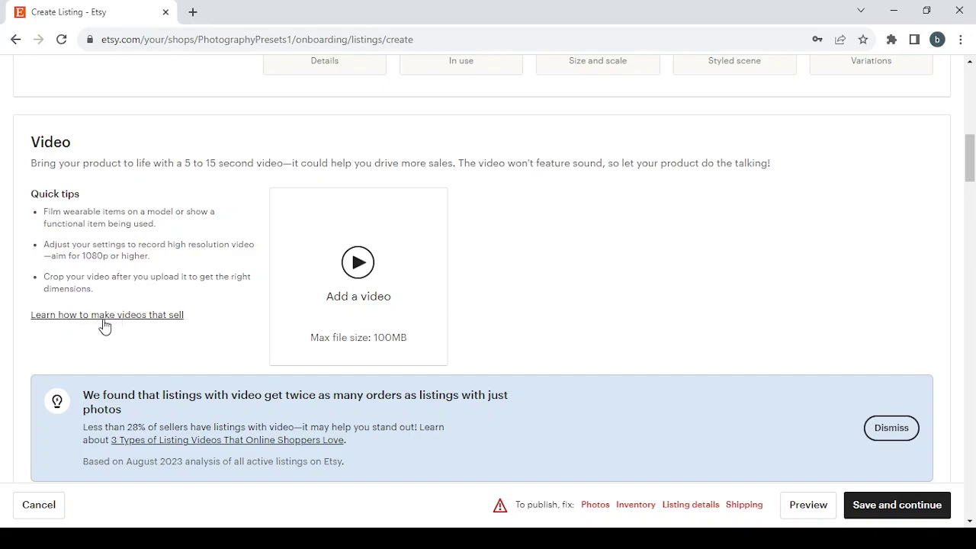
Enter "Digital Photography Presets" as the title in the Listing details section.
{"action": "scroll", "coordinate": [517, 350], "scroll_direction": "down", "scroll_amount": 3}
{"action": "scroll", "coordinate": [517, 350], "scroll_direction": "down", "scroll_amount": 3}
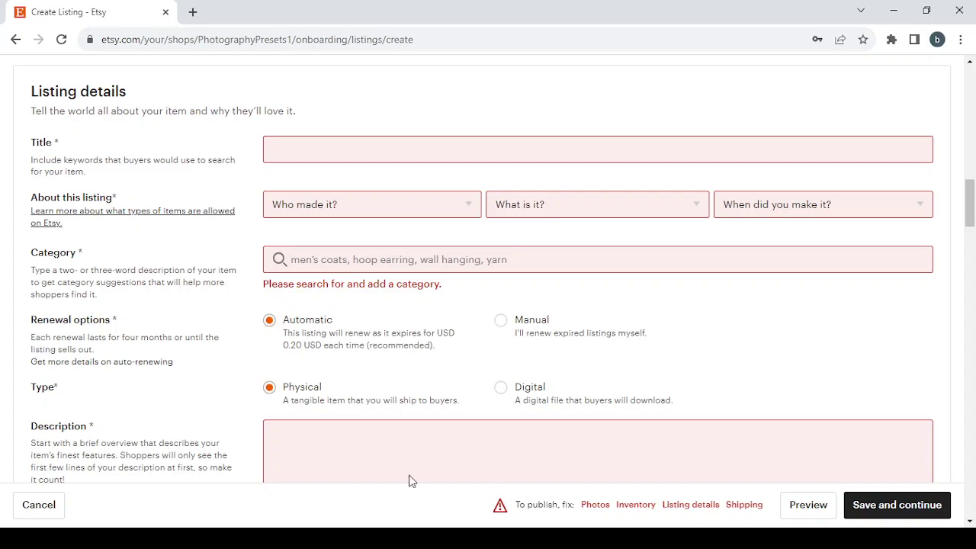
{"action": "left_click", "coordinate": [313, 155]}
{"action": "left_click", "coordinate": [315, 158]}
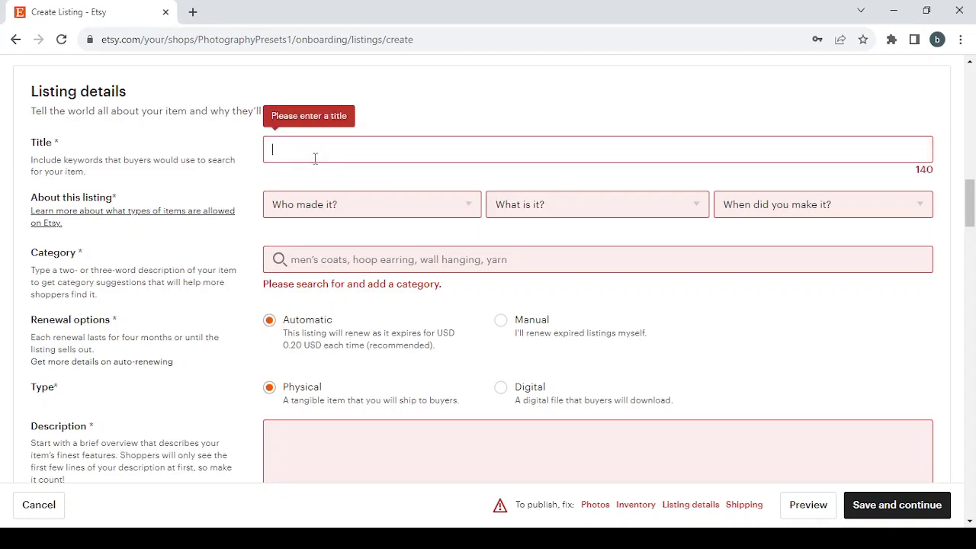
{"action": "type", "text": "Digital Photography Presets"}
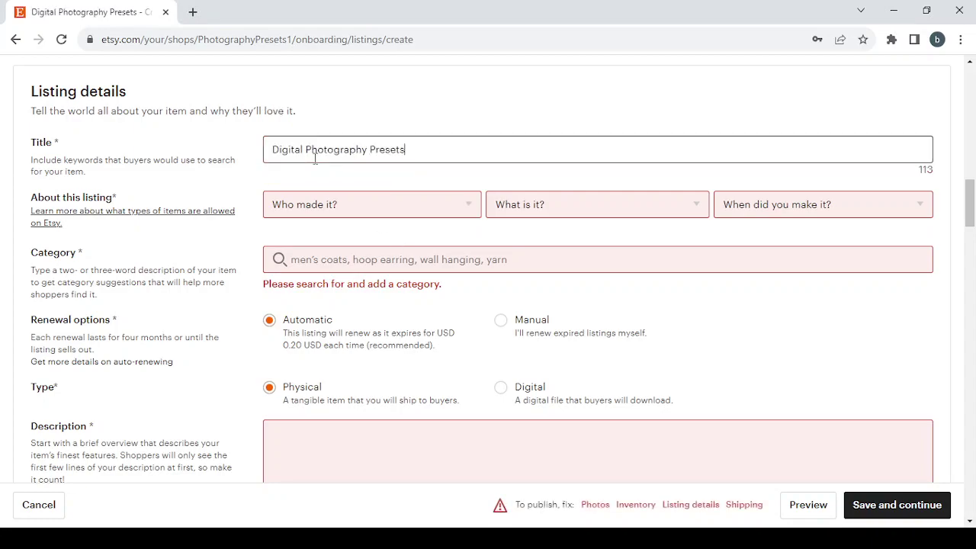
Describe the listing as made by "I did", "A finished product", and made in 2020 - 2023.
{"action": "left_click", "coordinate": [382, 210]}
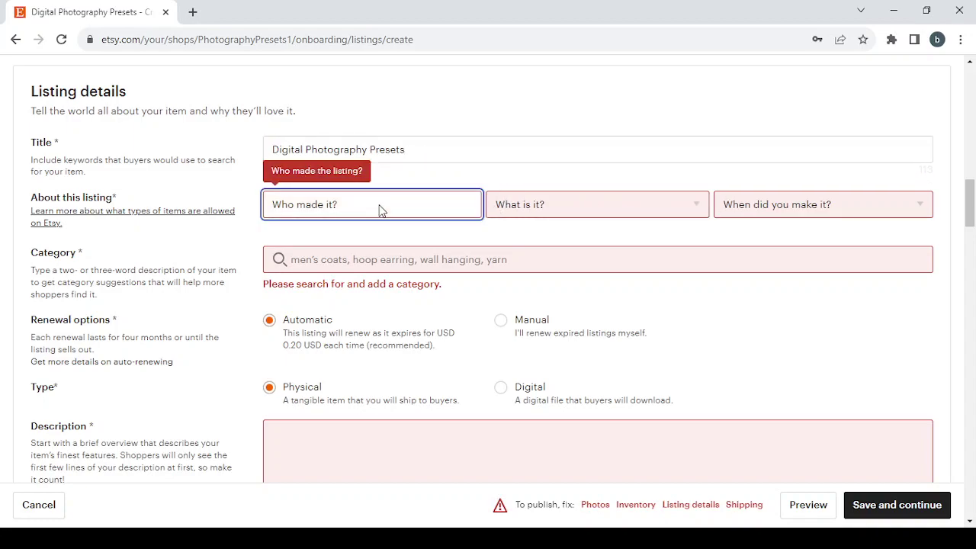
{"action": "left_click", "coordinate": [353, 247]}
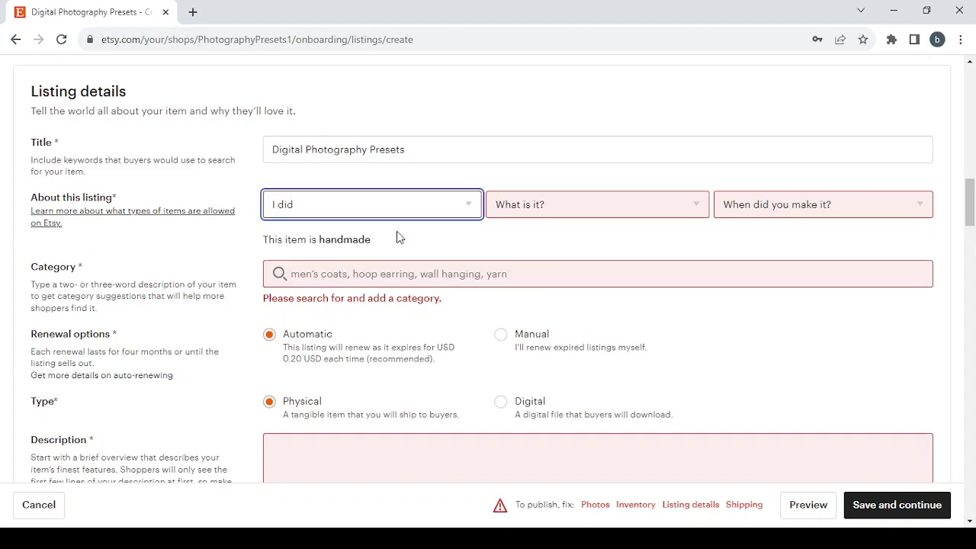
{"action": "left_click", "coordinate": [660, 204]}
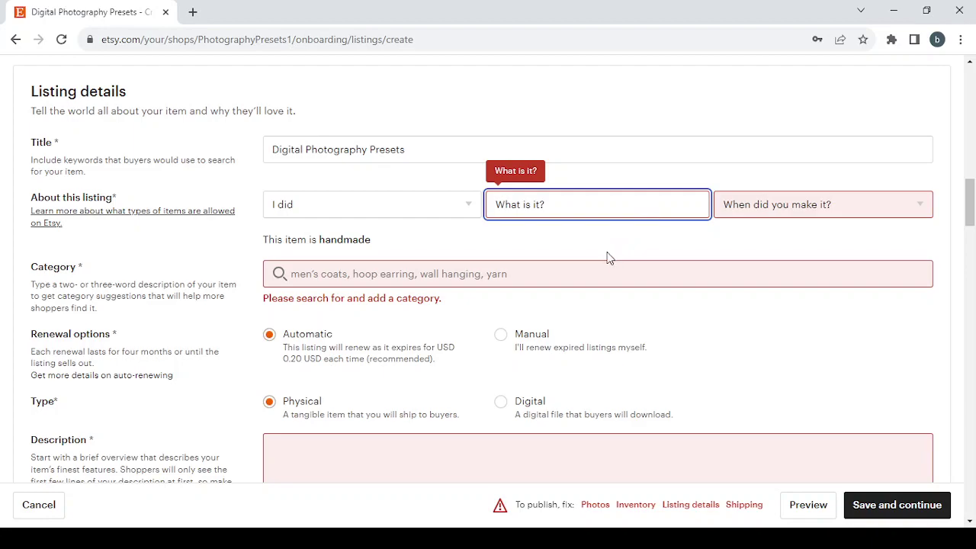
{"action": "key", "text": "Down"}
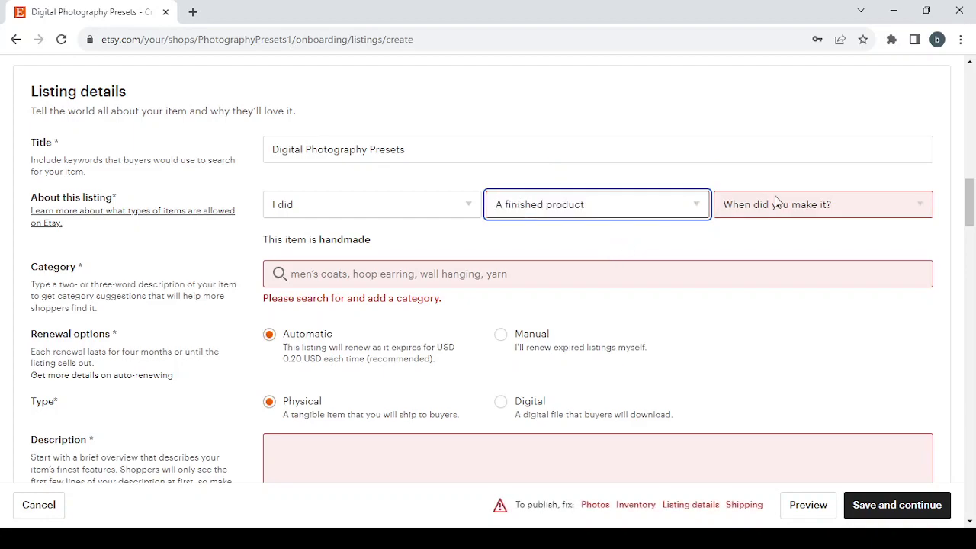
{"action": "key", "text": "Tab"}
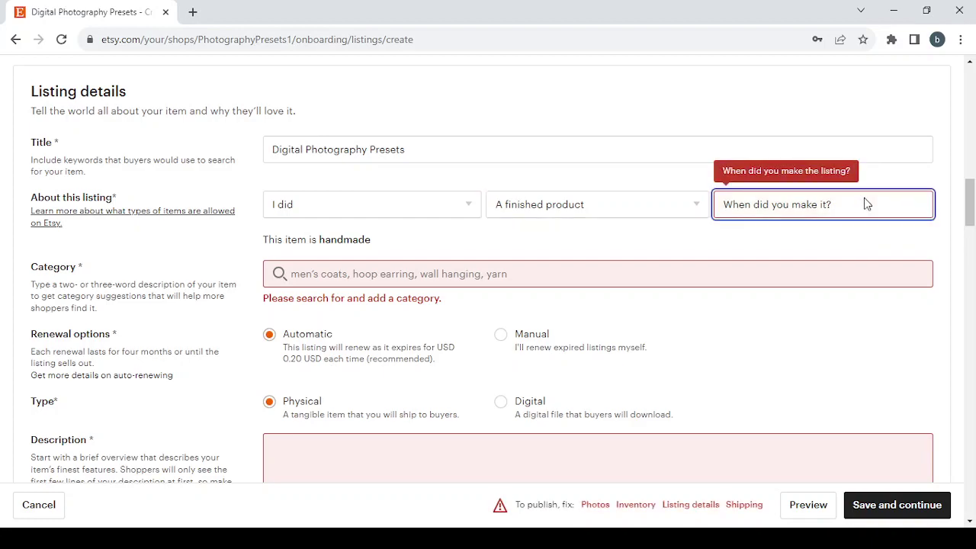
{"action": "left_click", "coordinate": [796, 280]}
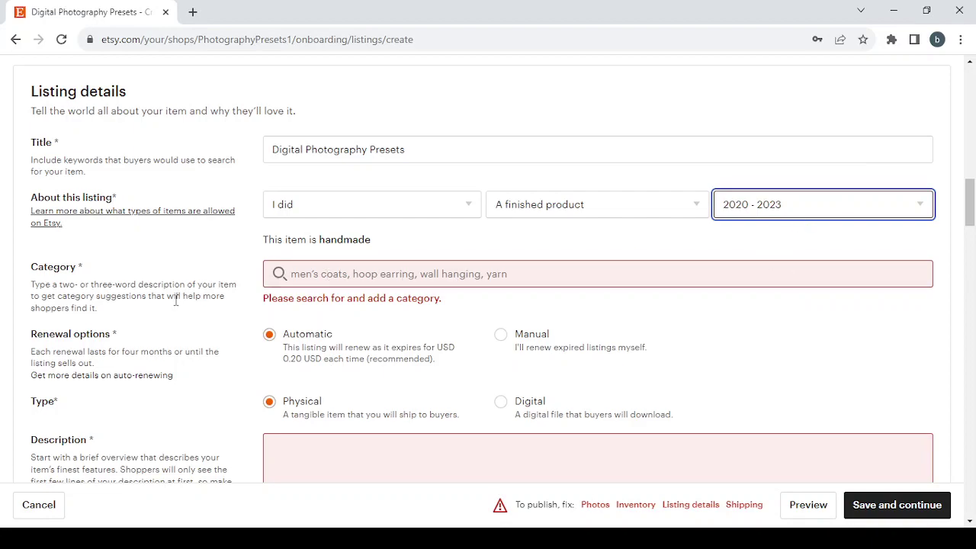
Search the categories for "Digital Photography Presets" and assign the listing to Presets & Photo Filters.
{"action": "left_click", "coordinate": [377, 264]}
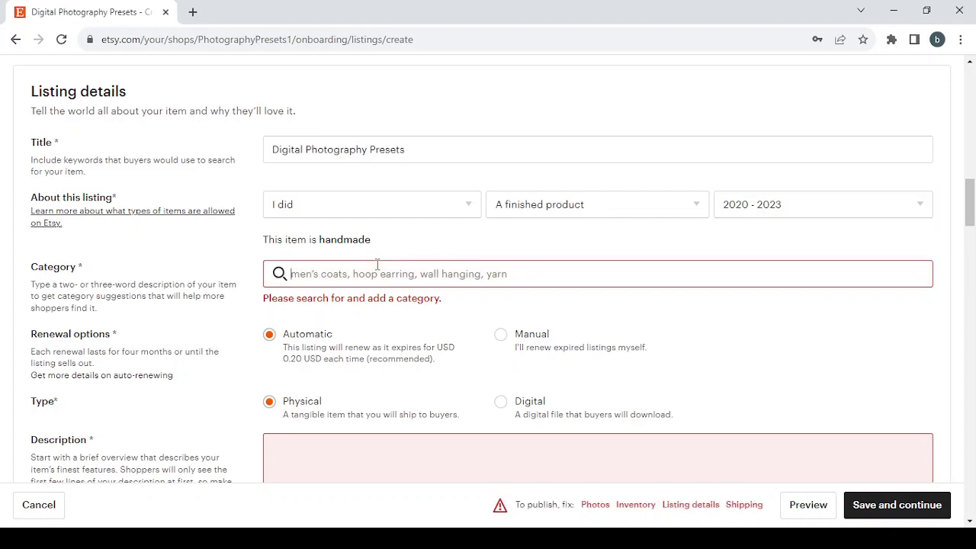
{"action": "type", "text": "Digital Photography Presets"}
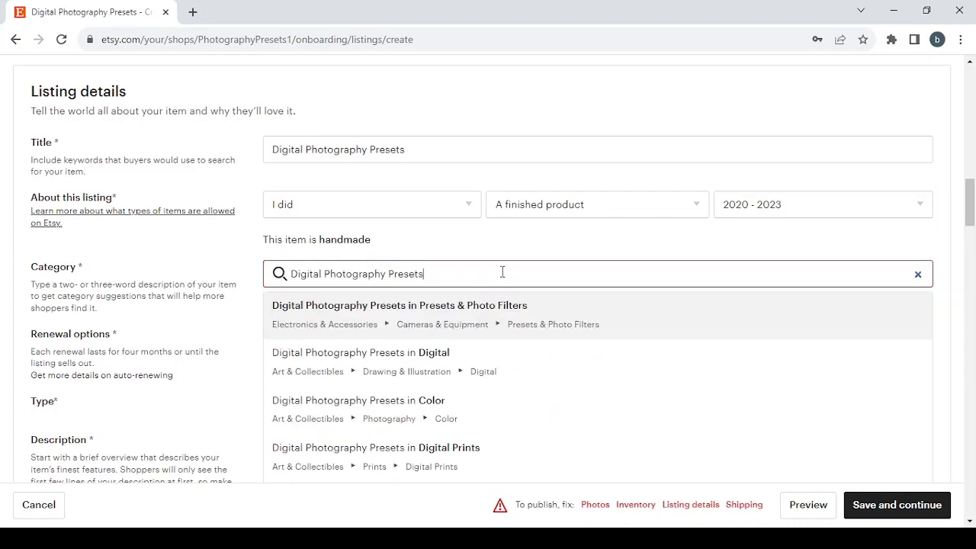
{"action": "scroll", "coordinate": [542, 389], "scroll_direction": "down", "scroll_amount": 1}
{"action": "scroll", "coordinate": [541, 390], "scroll_direction": "down", "scroll_amount": 1}
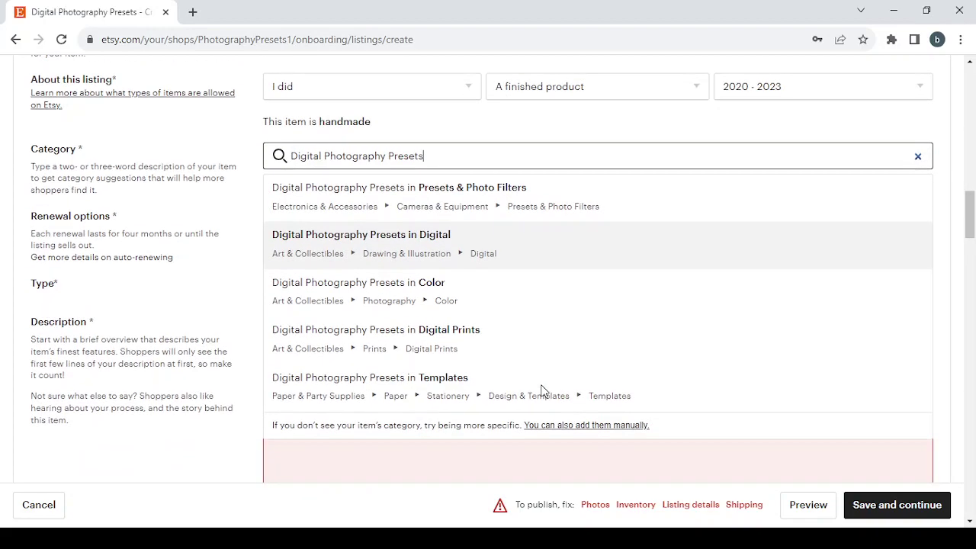
{"action": "scroll", "coordinate": [541, 392], "scroll_direction": "up", "scroll_amount": 1}
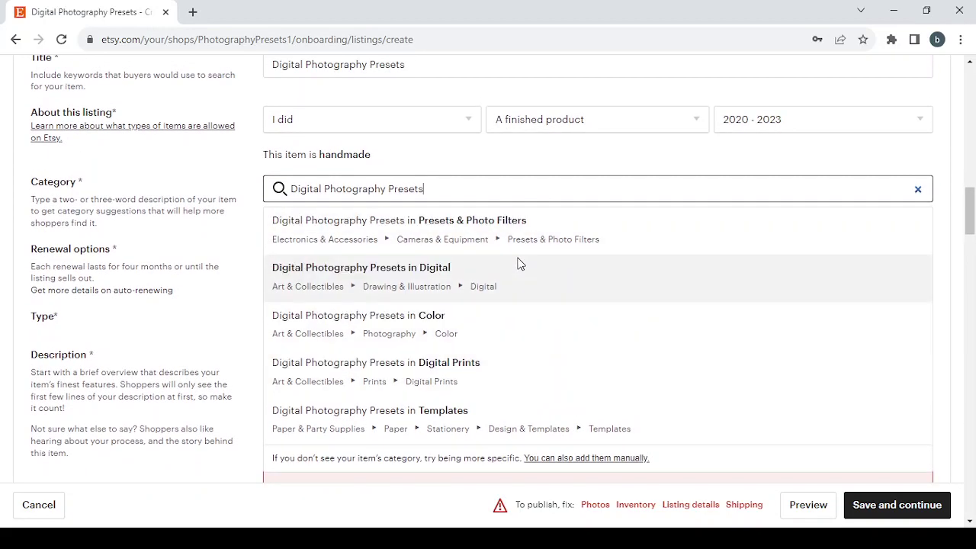
{"action": "left_click", "coordinate": [528, 219]}
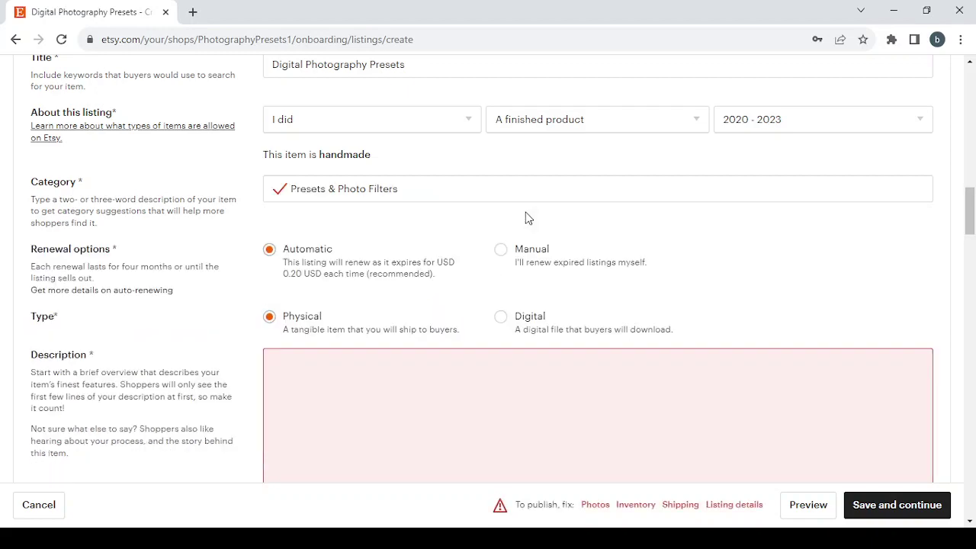
Look at the optional primary and secondary color choices without picking a color.
{"action": "scroll", "coordinate": [527, 219], "scroll_direction": "down", "scroll_amount": 2}
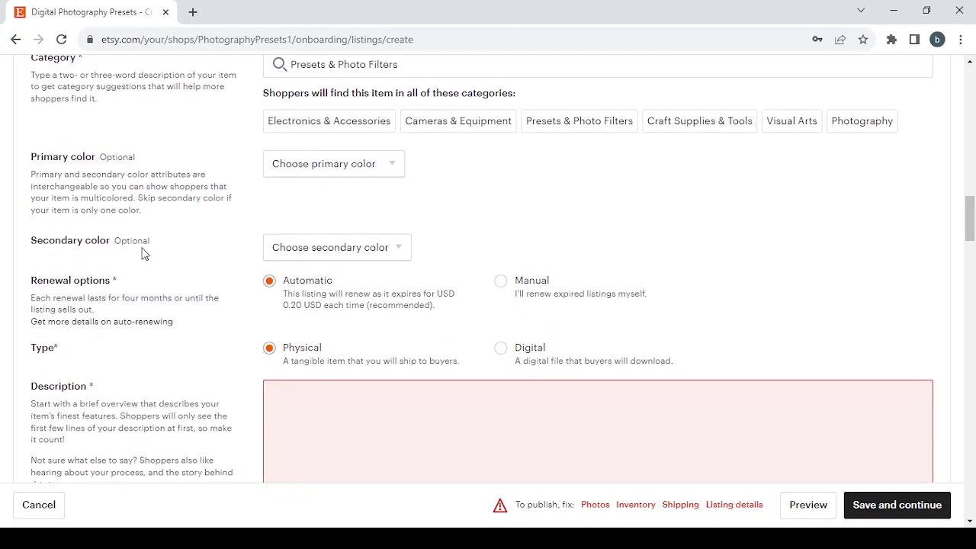
{"action": "left_click", "coordinate": [369, 165]}
{"action": "left_click", "coordinate": [479, 136]}
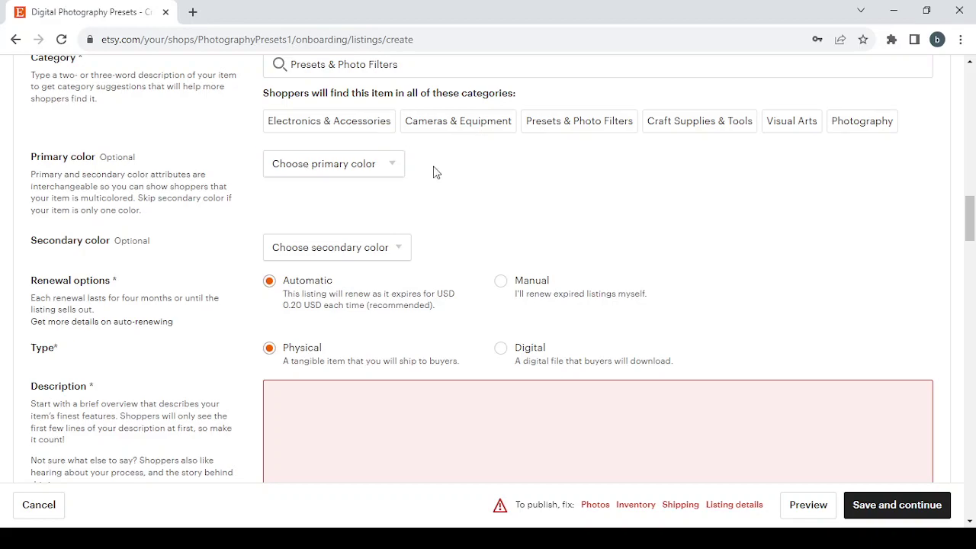
{"action": "left_click", "coordinate": [374, 247]}
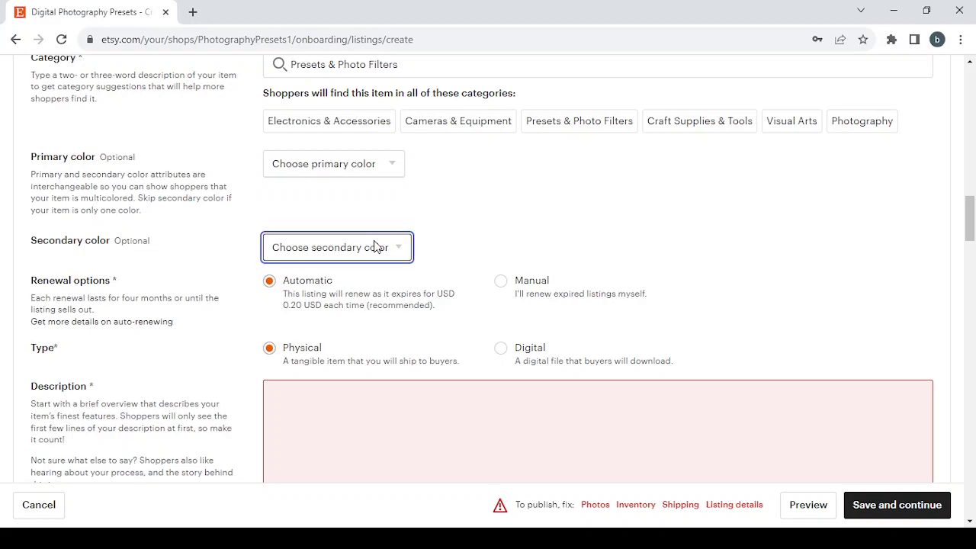
{"action": "left_click", "coordinate": [486, 248]}
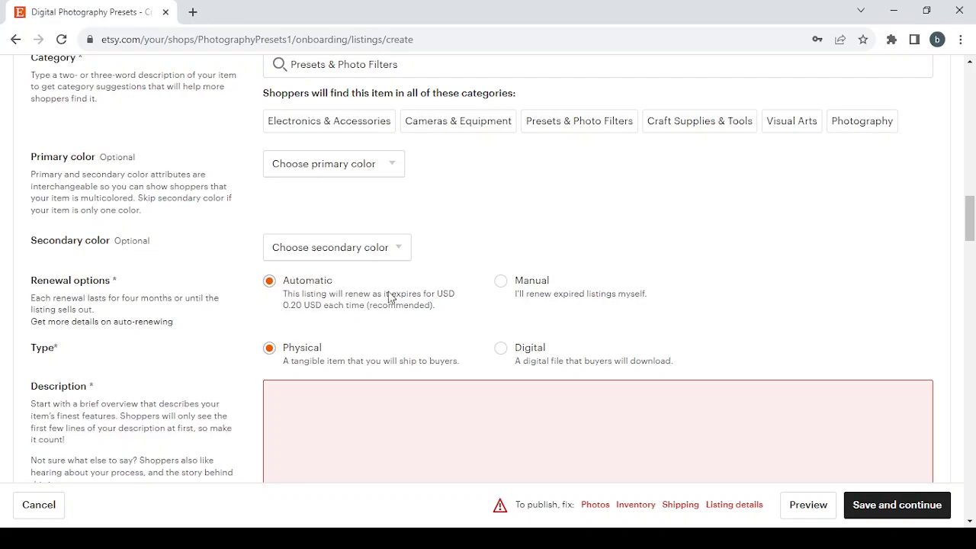
Set the listing's renewal option to Manual and its type to Digital.
{"action": "left_click", "coordinate": [501, 281]}
{"action": "left_click", "coordinate": [501, 347]}
{"action": "scroll", "coordinate": [506, 351], "scroll_direction": "down", "scroll_amount": 3}
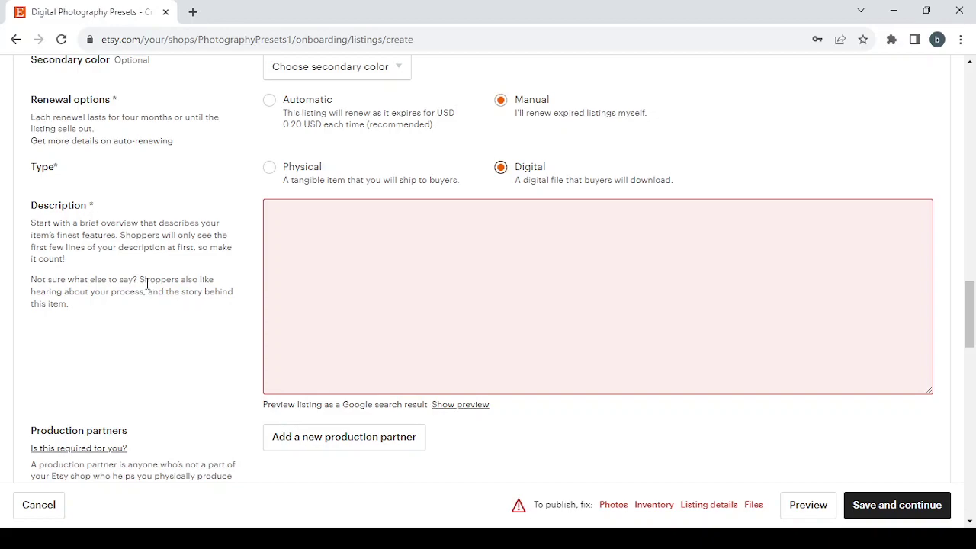
Review the fields of the new production partner form and close it without adding a partner.
{"action": "left_click", "coordinate": [275, 351]}
{"action": "scroll", "coordinate": [274, 350], "scroll_direction": "down", "scroll_amount": 2}
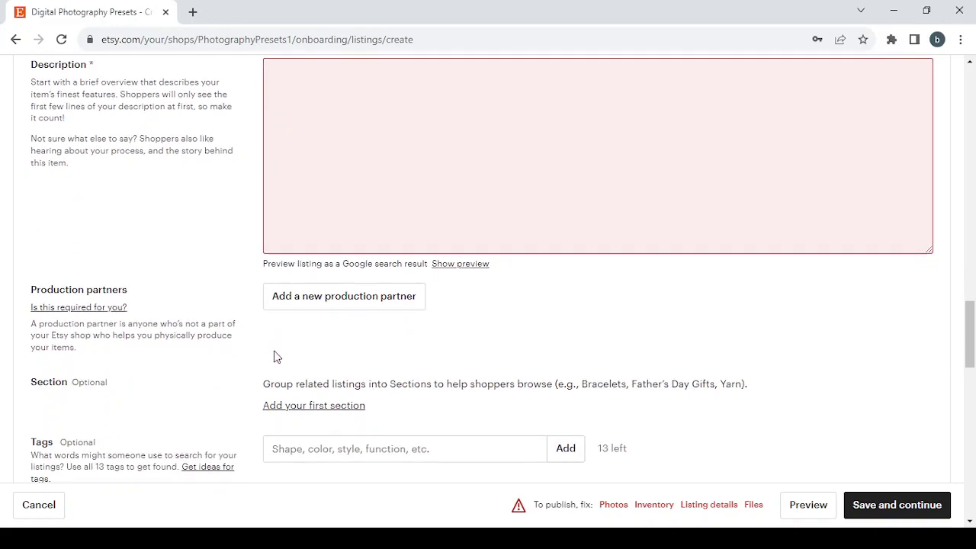
{"action": "scroll", "coordinate": [276, 357], "scroll_direction": "down", "scroll_amount": 1}
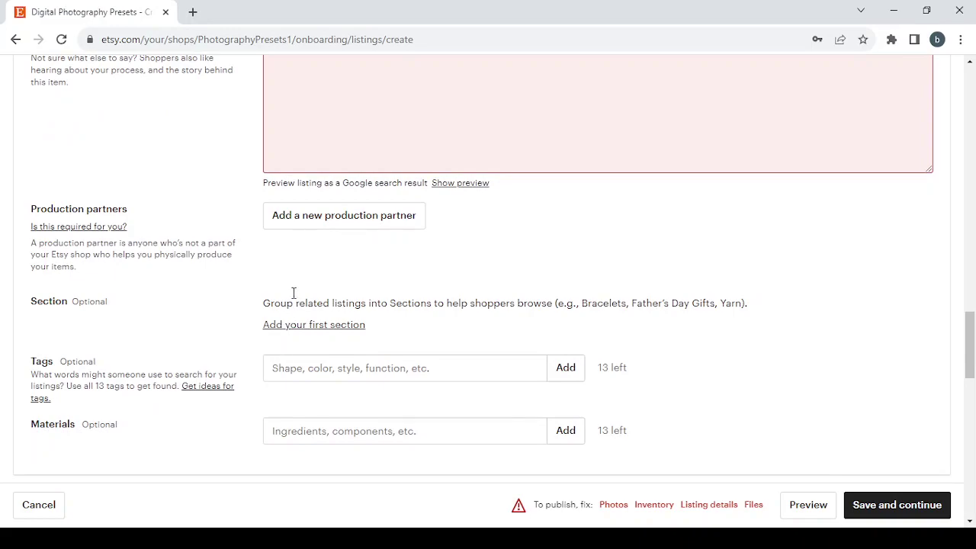
{"action": "left_click", "coordinate": [331, 215]}
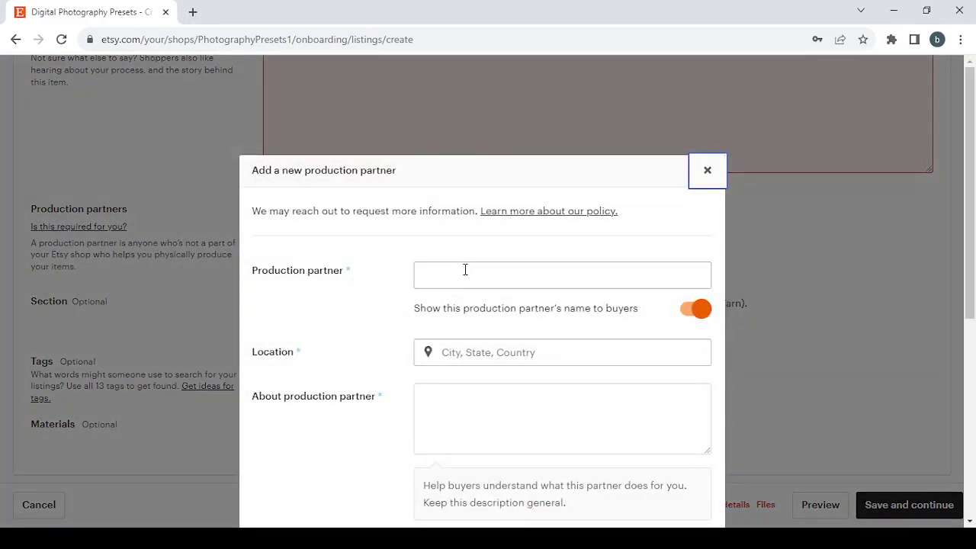
{"action": "scroll", "coordinate": [465, 270], "scroll_direction": "down", "scroll_amount": 4}
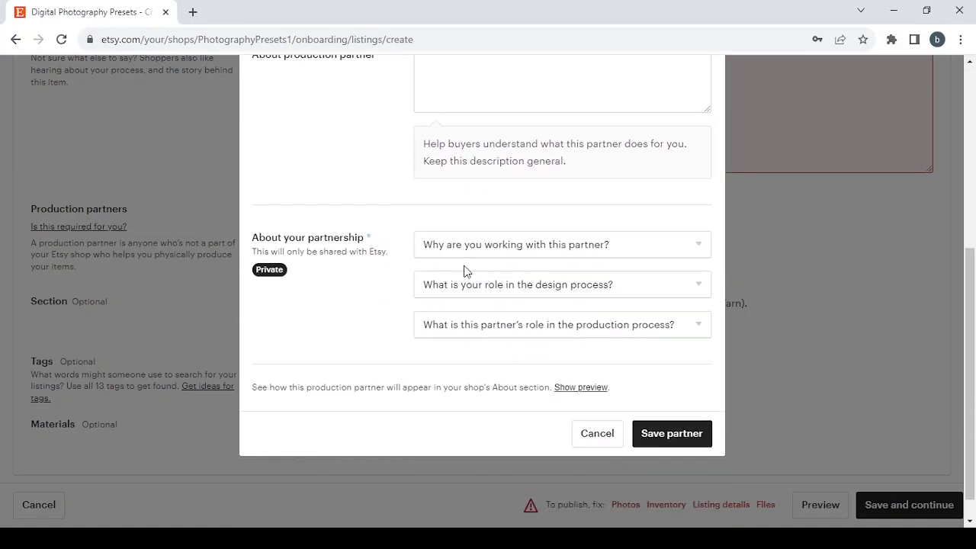
{"action": "scroll", "coordinate": [466, 270], "scroll_direction": "up", "scroll_amount": 5}
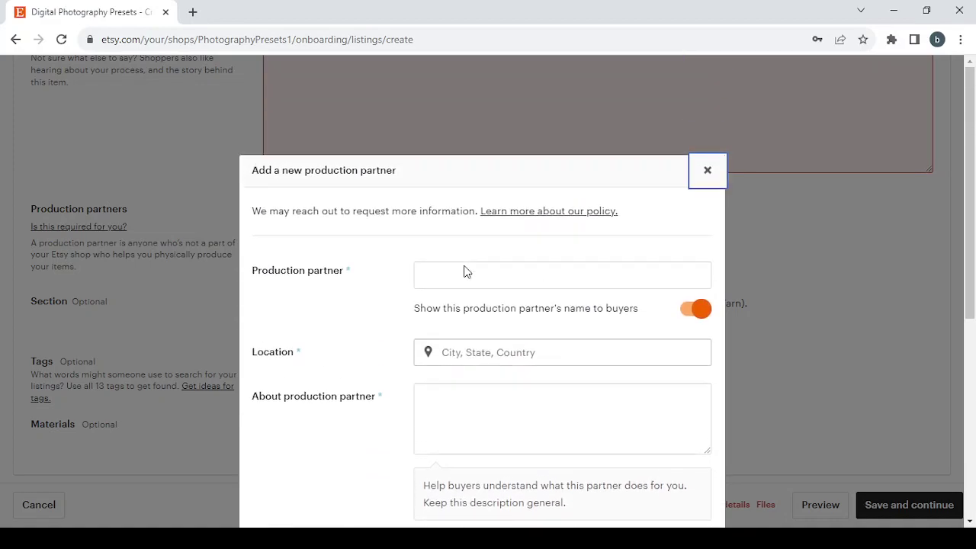
{"action": "left_click", "coordinate": [708, 171]}
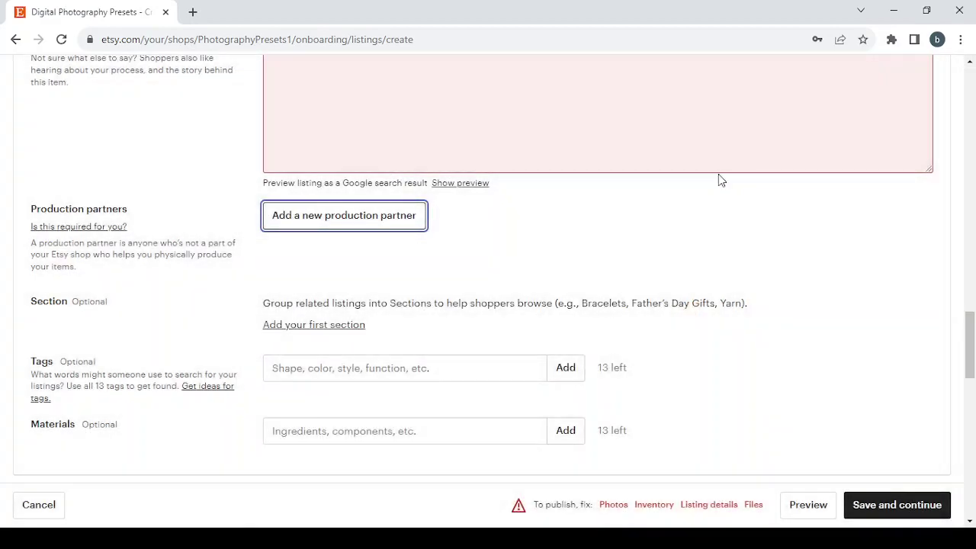
Look at the new section dialog without creating a section, and check the optional Tags and Materials fields.
{"action": "left_click", "coordinate": [295, 328]}
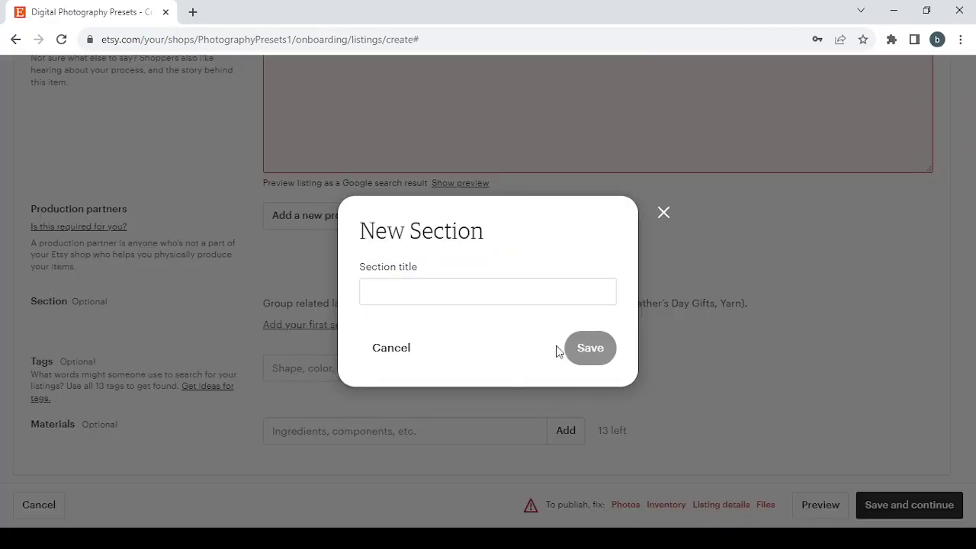
{"action": "left_click", "coordinate": [391, 345]}
{"action": "scroll", "coordinate": [392, 343], "scroll_direction": "down", "scroll_amount": 2}
{"action": "left_click", "coordinate": [330, 249]}
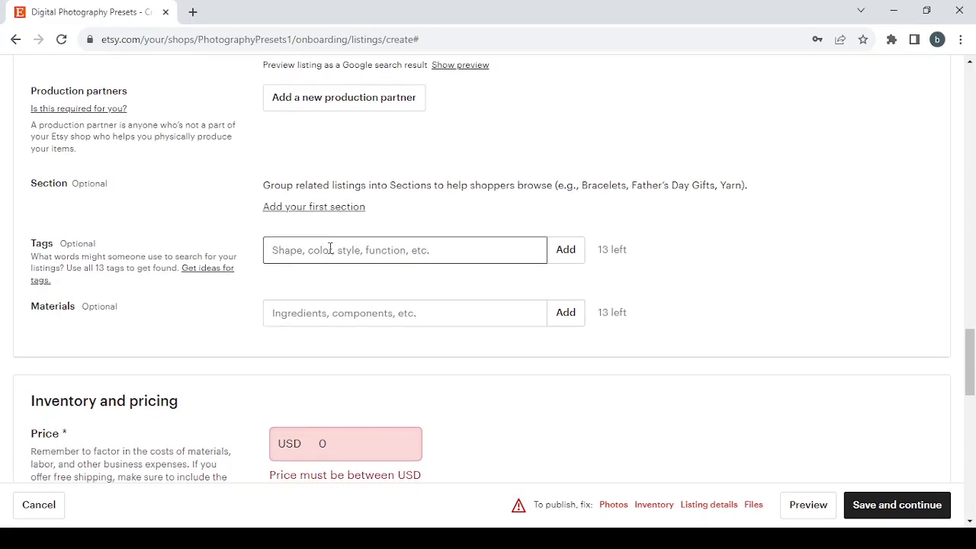
{"action": "left_click", "coordinate": [328, 306]}
{"action": "scroll", "coordinate": [328, 306], "scroll_direction": "down", "scroll_amount": 1}
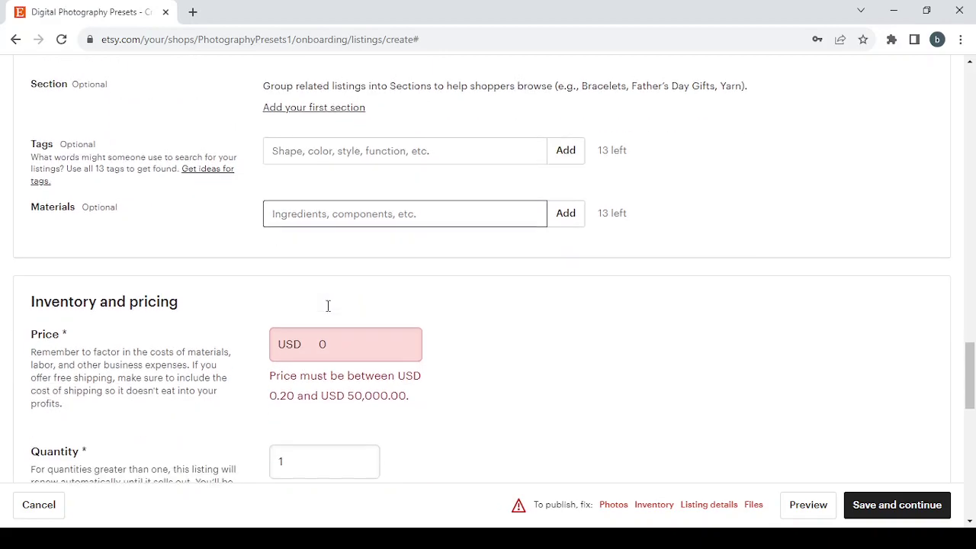
Review the listing's Inventory and pricing, Personalization, Digital files, and Returns and exchanges sections.
{"action": "scroll", "coordinate": [328, 306], "scroll_direction": "down", "scroll_amount": 2}
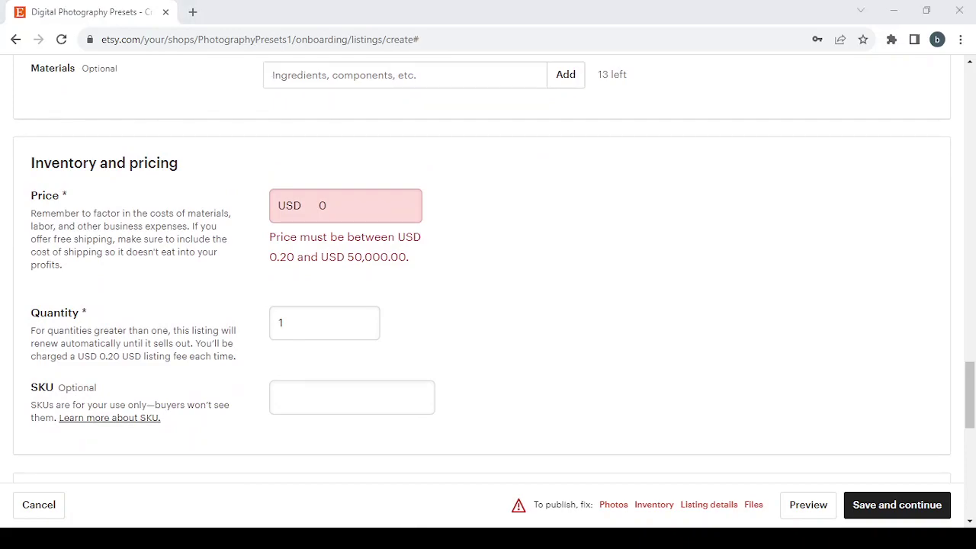
{"action": "key", "text": "alt+Tab"}
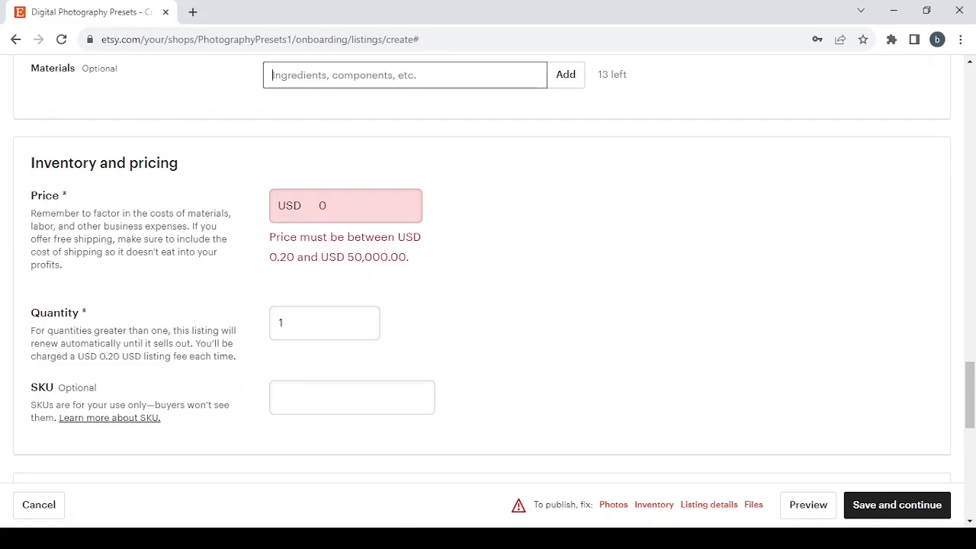
{"action": "left_click", "coordinate": [320, 214]}
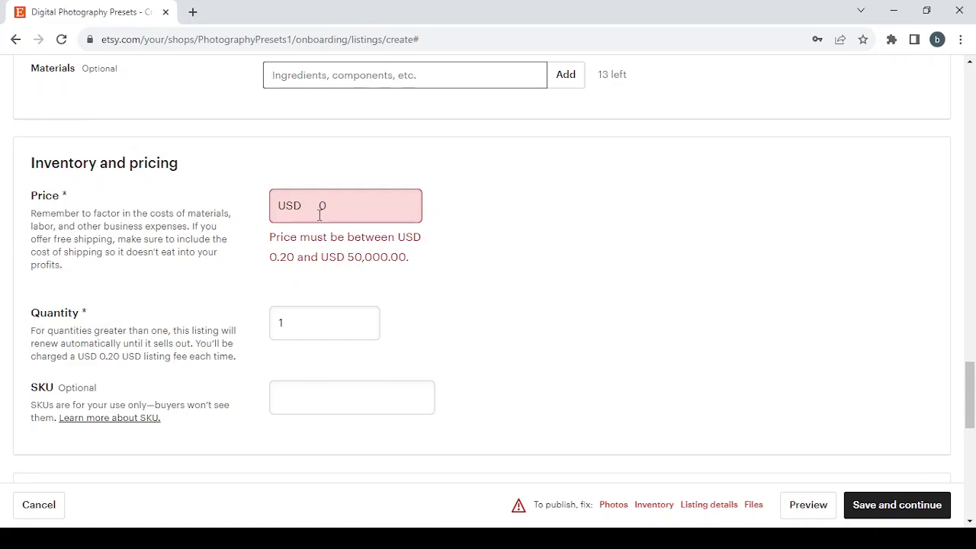
{"action": "scroll", "coordinate": [320, 216], "scroll_direction": "down", "scroll_amount": 5}
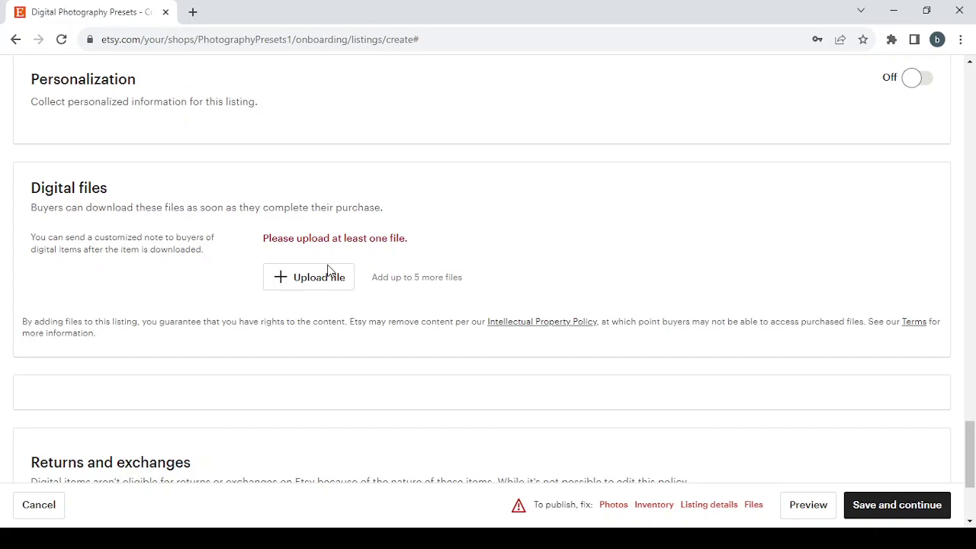
{"action": "scroll", "coordinate": [328, 268], "scroll_direction": "down", "scroll_amount": 3}
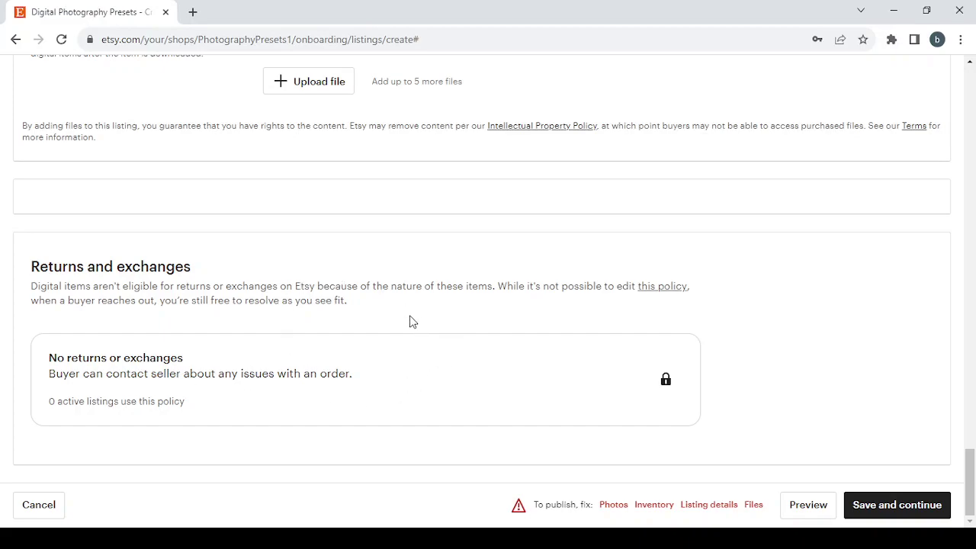
{"action": "scroll", "coordinate": [677, 233], "scroll_direction": "up", "scroll_amount": 2}
{"action": "scroll", "coordinate": [679, 233], "scroll_direction": "down", "scroll_amount": 2}
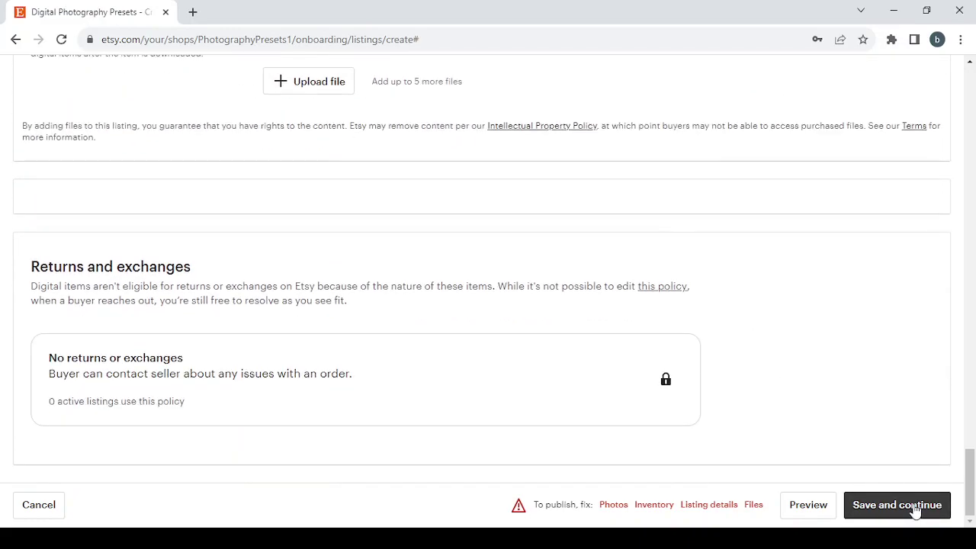